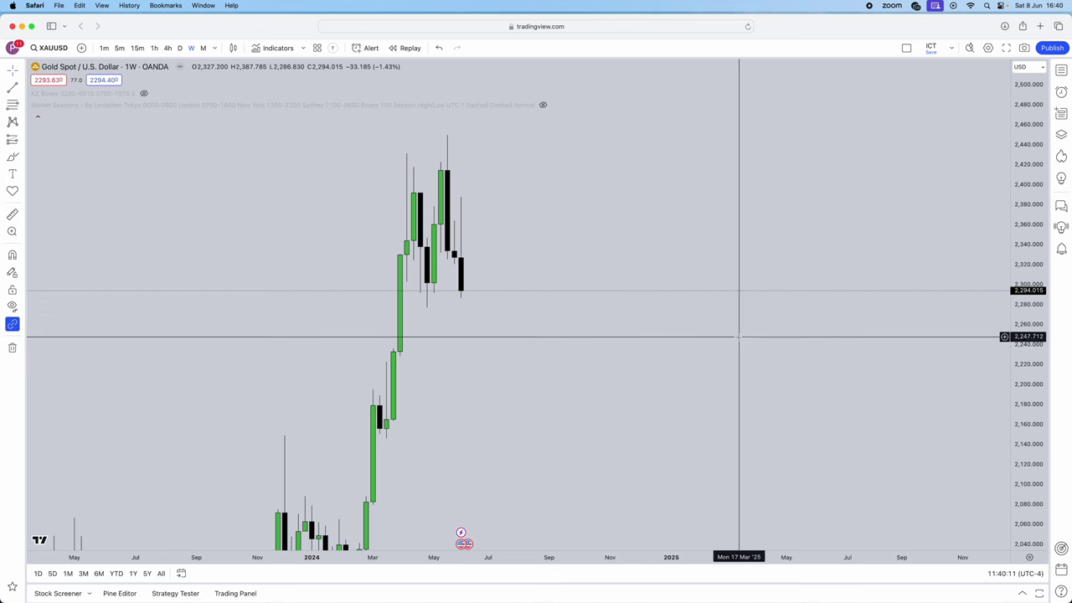
Step: Add a text note headed "higher timeframe bias" in the empty chart area beside the candles, with a blank line below the heading
drag(627, 244, 657, 296)
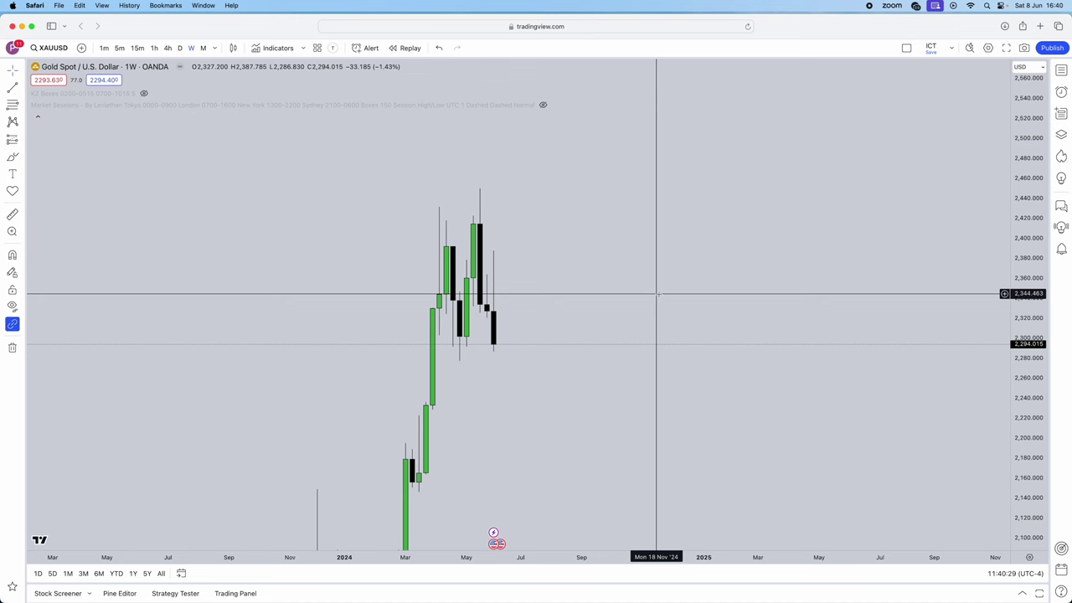
scroll(718, 294, right, 5)
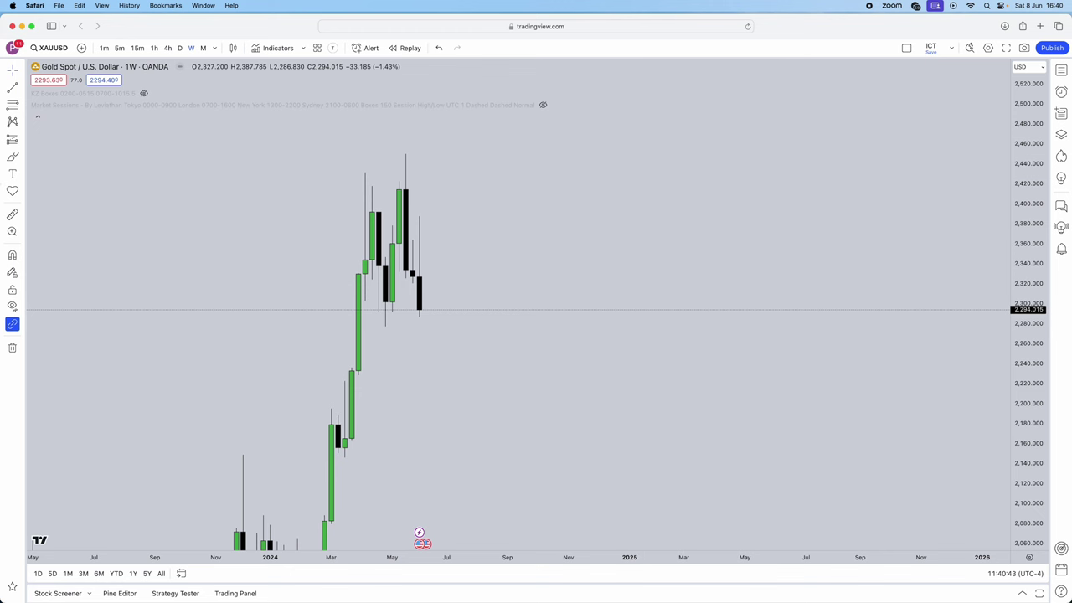
click(16, 175)
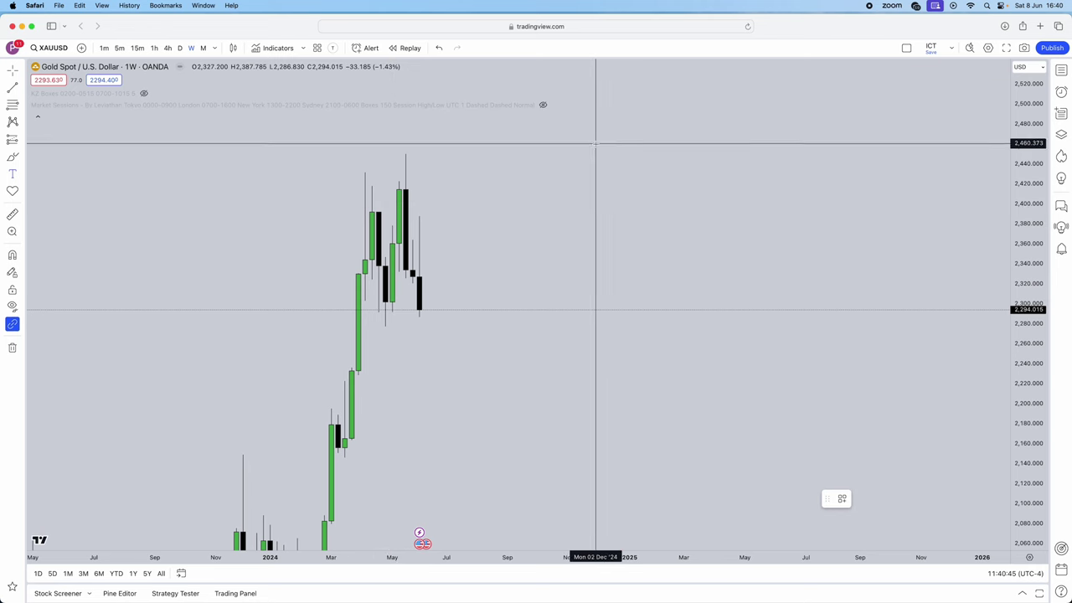
click(602, 140)
text(hig)
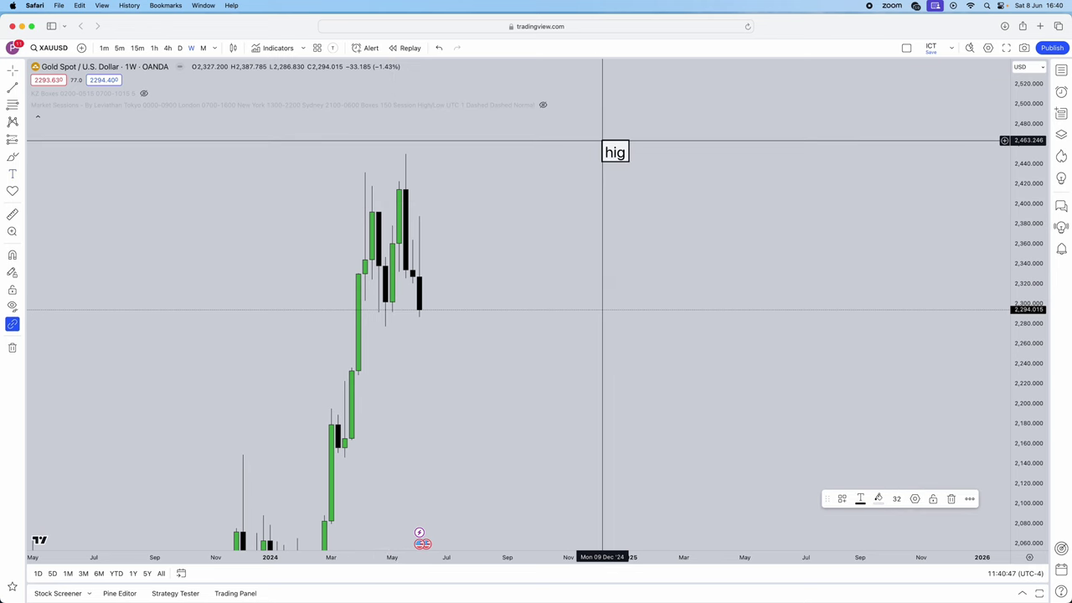
text(her timefr)
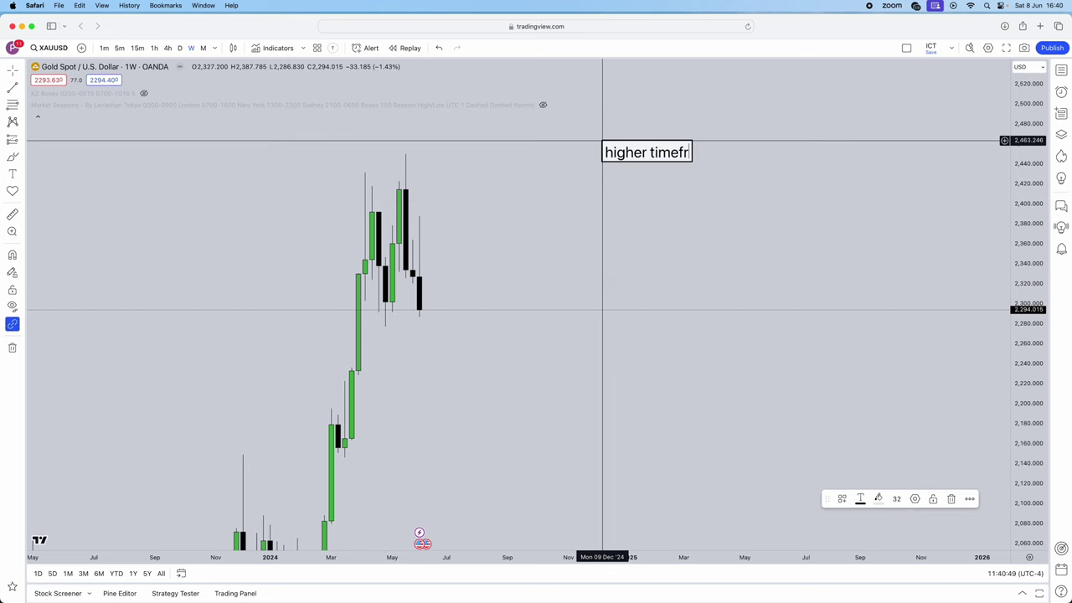
text(ame bias)
key(Return)
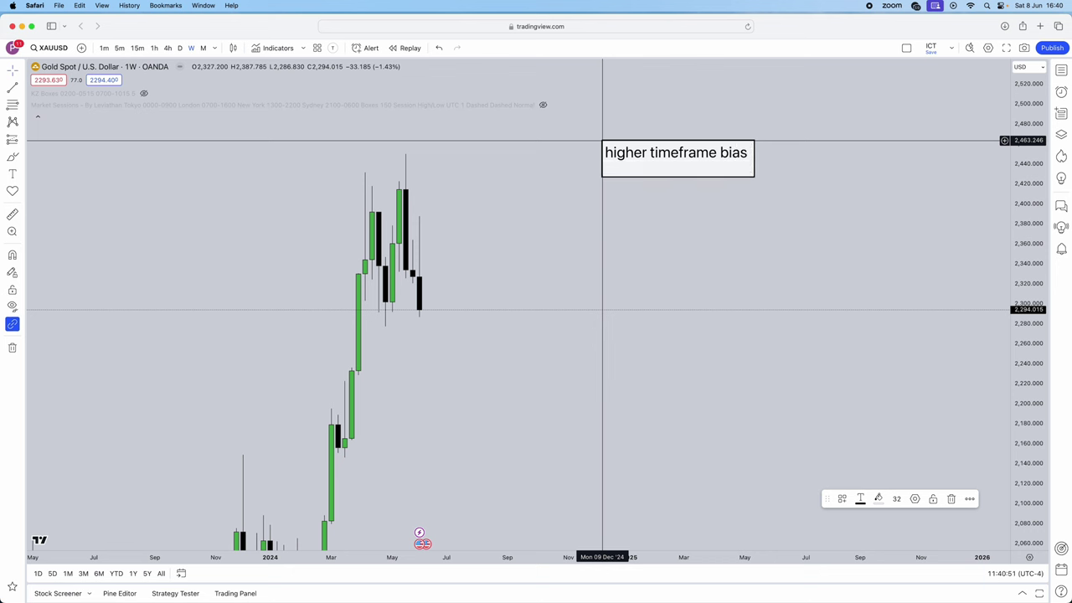
key(Return)
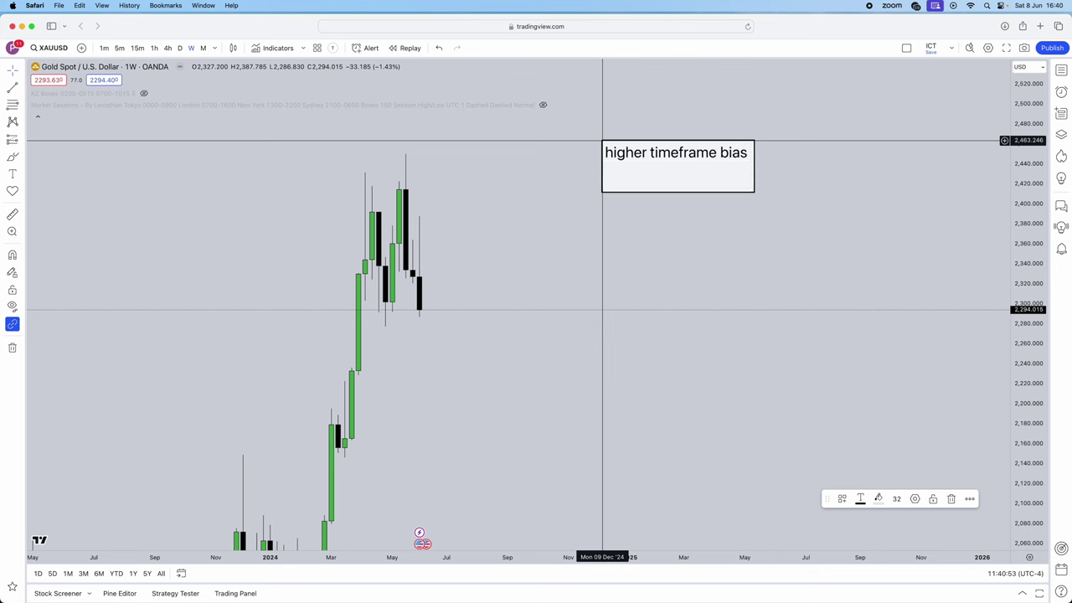
Step: List the timeframes "weekly", "daily" and "4h" on separate lines under the note's heading
text(weekly)
key(Return)
text(daily)
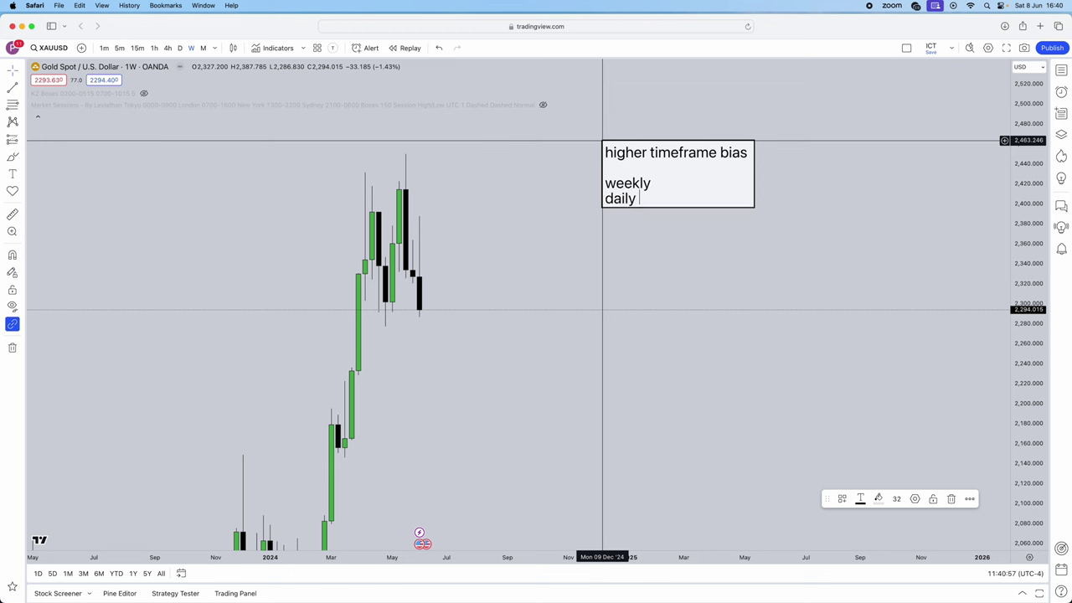
key(Return)
text(4h)
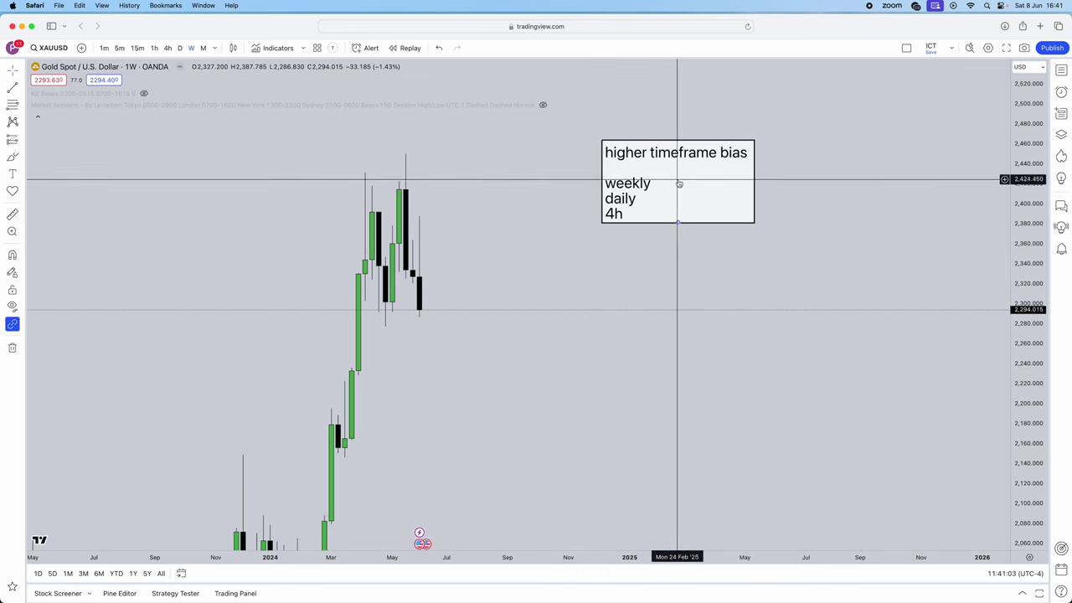
Step: Move the text note farther from the candles, with its top edge at about the 2,498 price level
drag(677, 182, 817, 160)
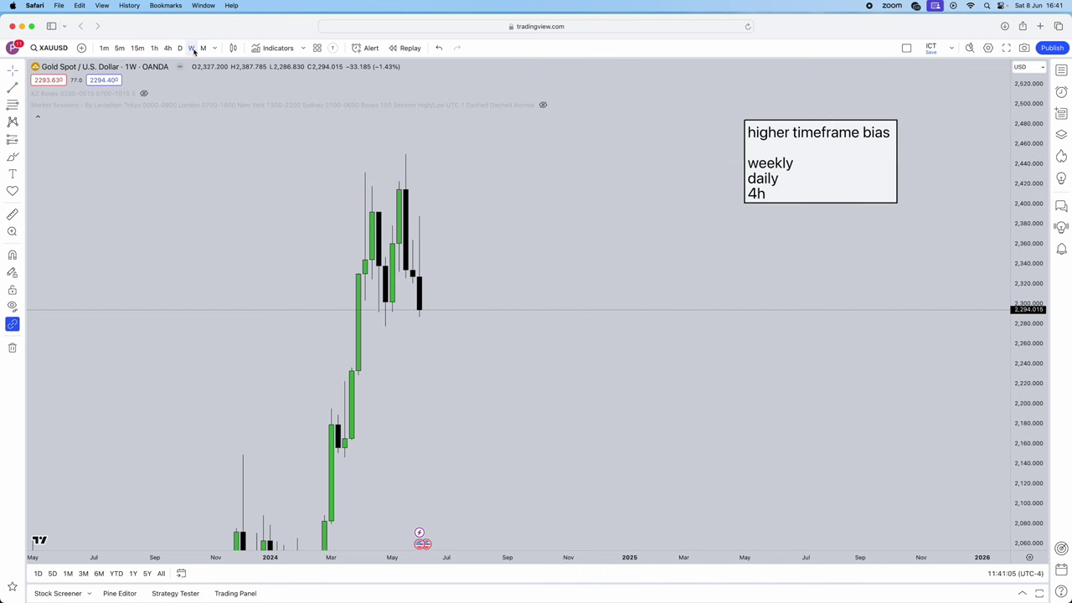
drag(461, 240, 537, 251)
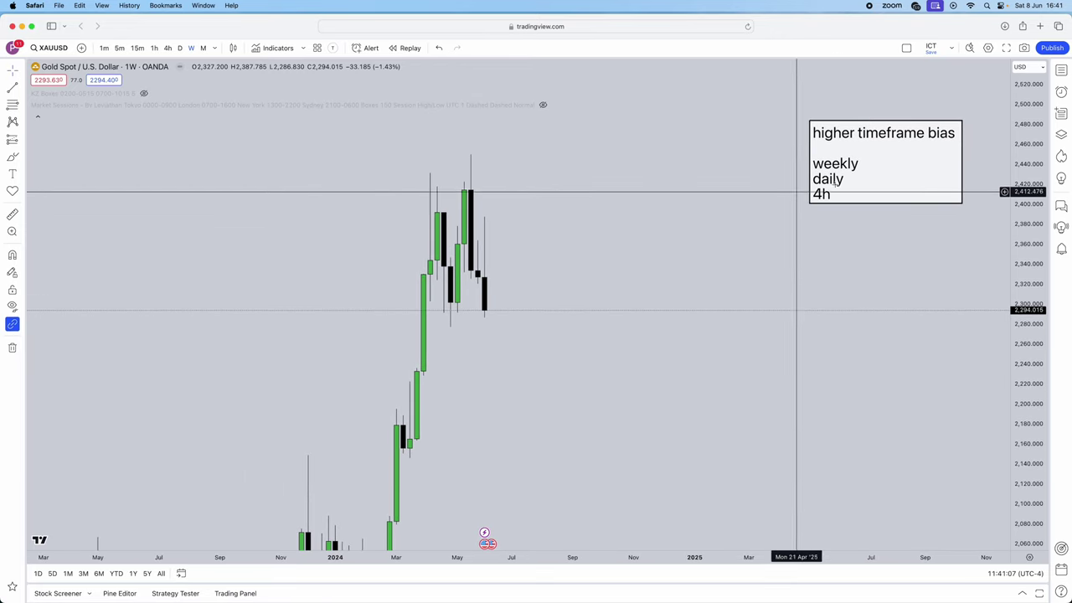
drag(837, 198, 830, 182)
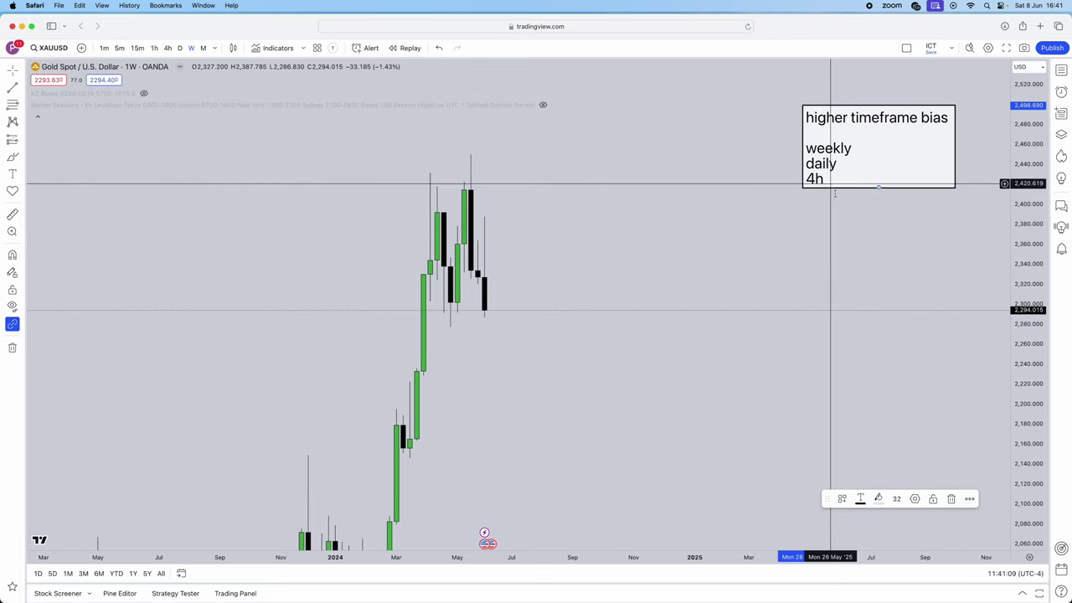
Step: Rescale the weekly gold chart and start a bar replay with the latest weekly candle hidden
drag(1029, 189, 1001, 355)
drag(826, 513, 822, 543)
drag(810, 426, 818, 424)
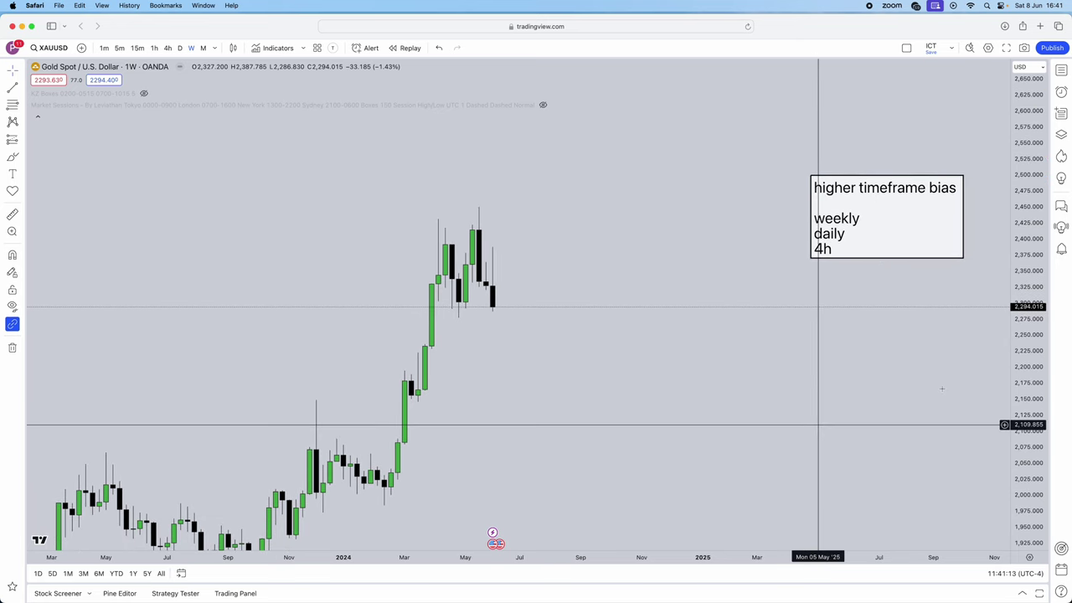
drag(1040, 440, 1012, 310)
scroll(815, 330, up, 2)
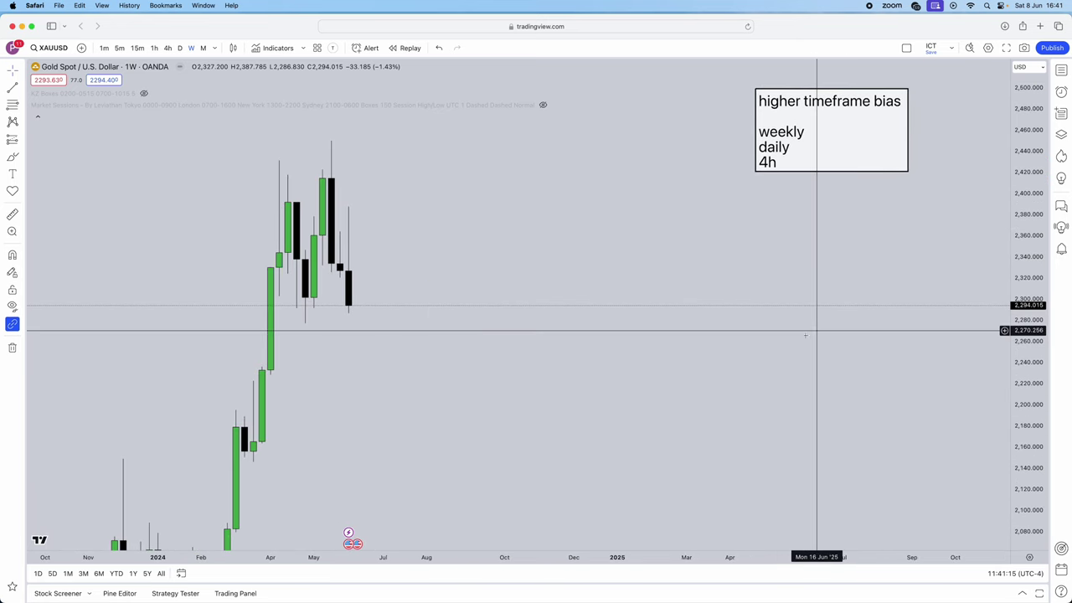
drag(651, 364, 692, 383)
click(393, 48)
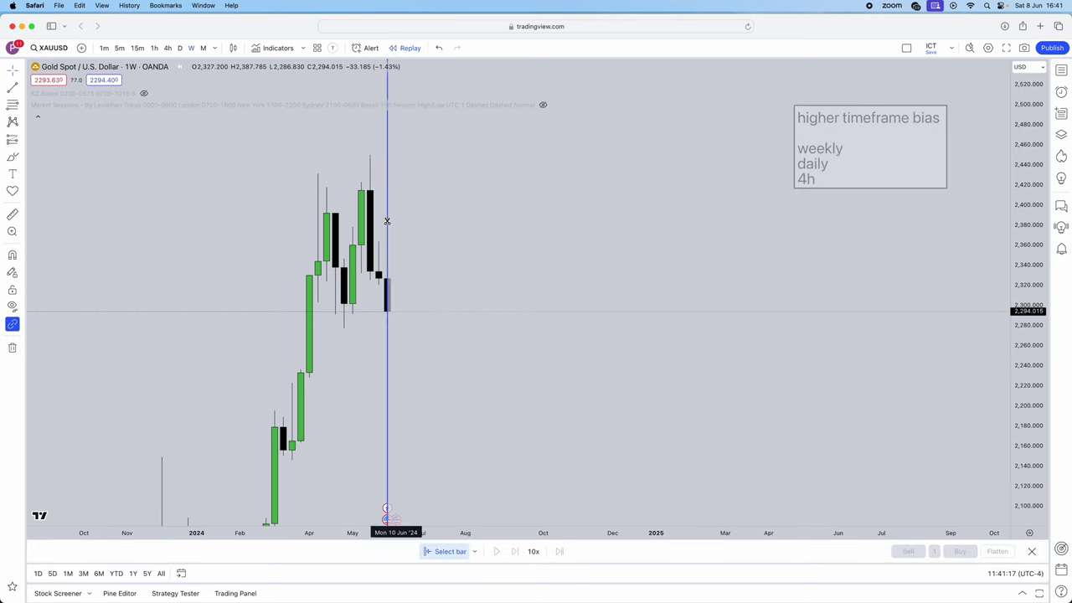
click(610, 275)
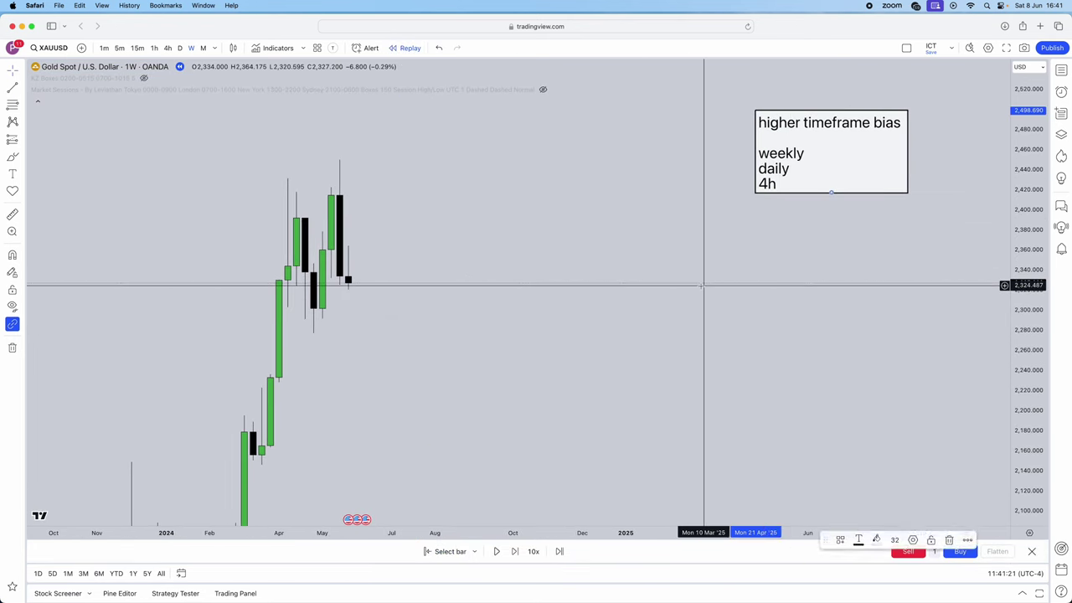
Step: Add two blank lines below "4h" in the higher timeframe bias note
double_click(799, 183)
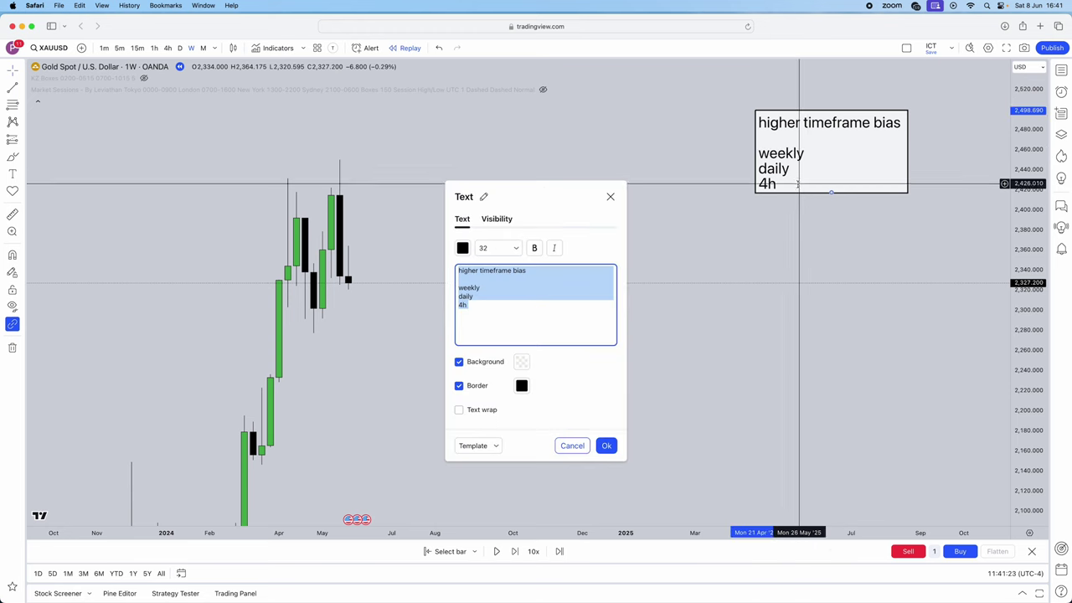
click(569, 317)
key(Return)
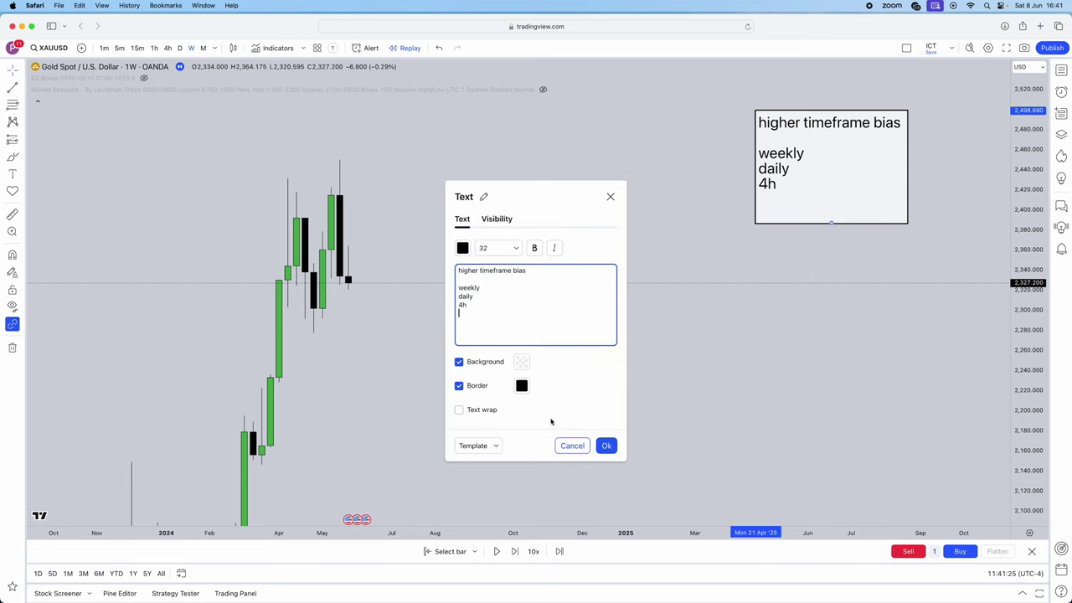
click(606, 445)
Step: Switch to Telegram and view the ZMN Trades channel's video snippet of last Sunday's weekly gold breakdown
key(super+Tab)
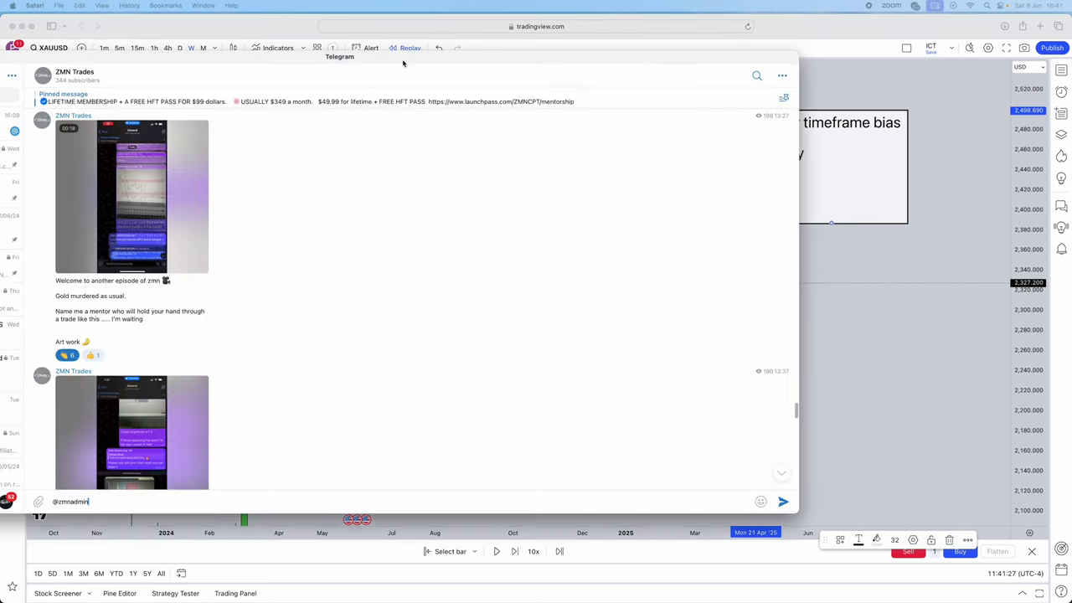
scroll(543, 363, down, 10)
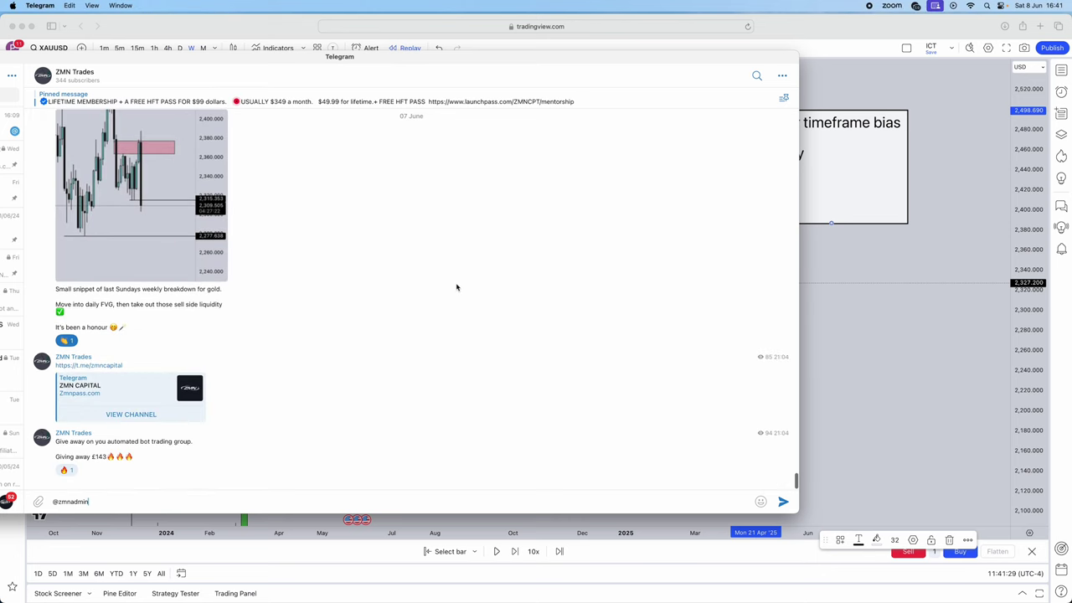
scroll(457, 287, up, 2)
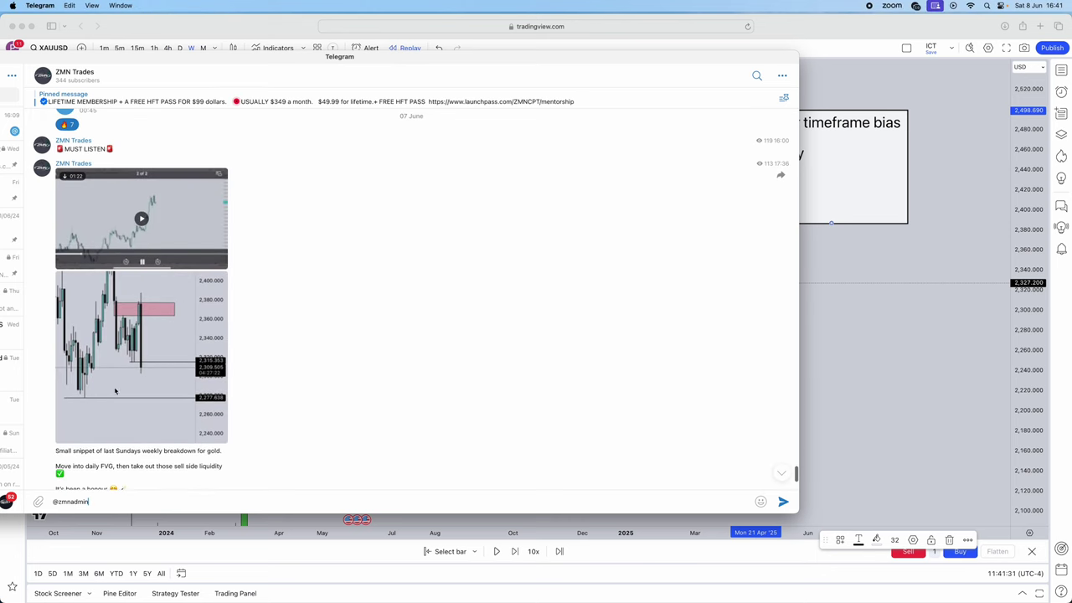
click(159, 236)
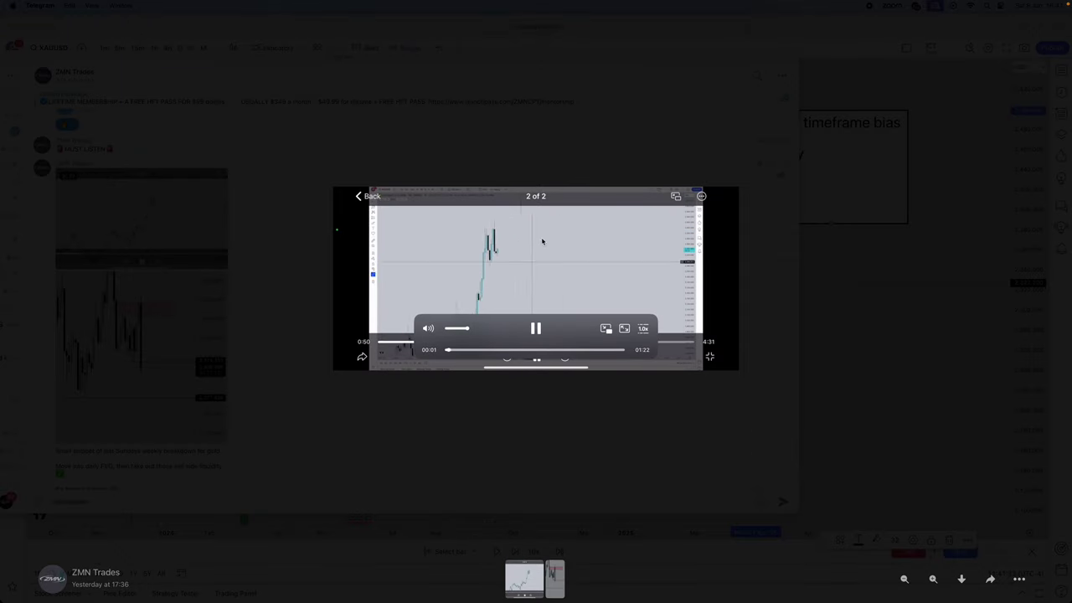
click(545, 471)
Step: Look back through the channel's earlier posts to the ICT daily bias video, and return to the TradingView chart
scroll(319, 318, up, 15)
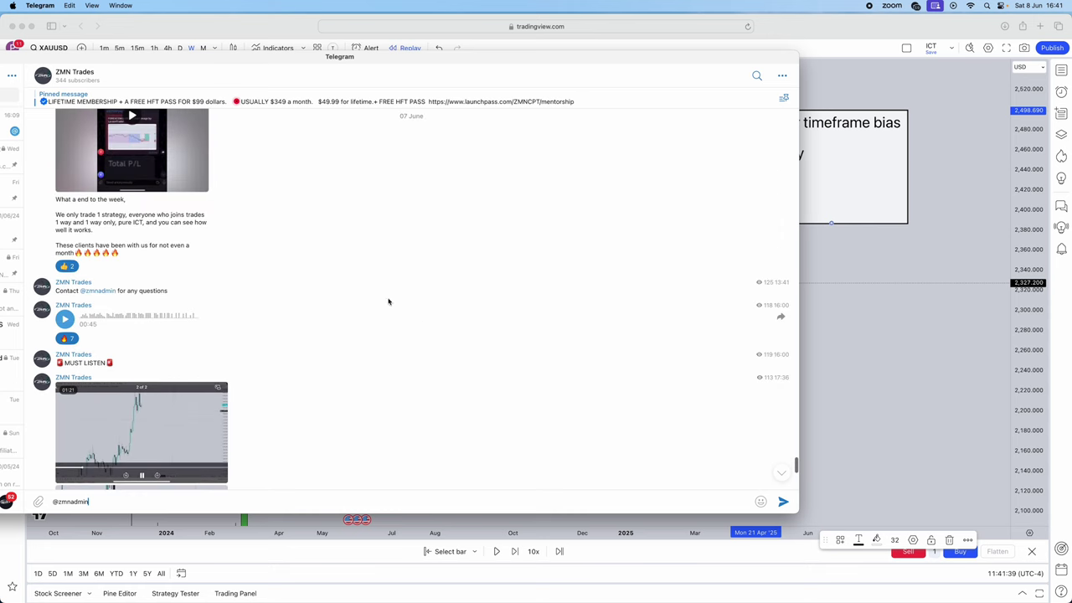
scroll(391, 259, up, 15)
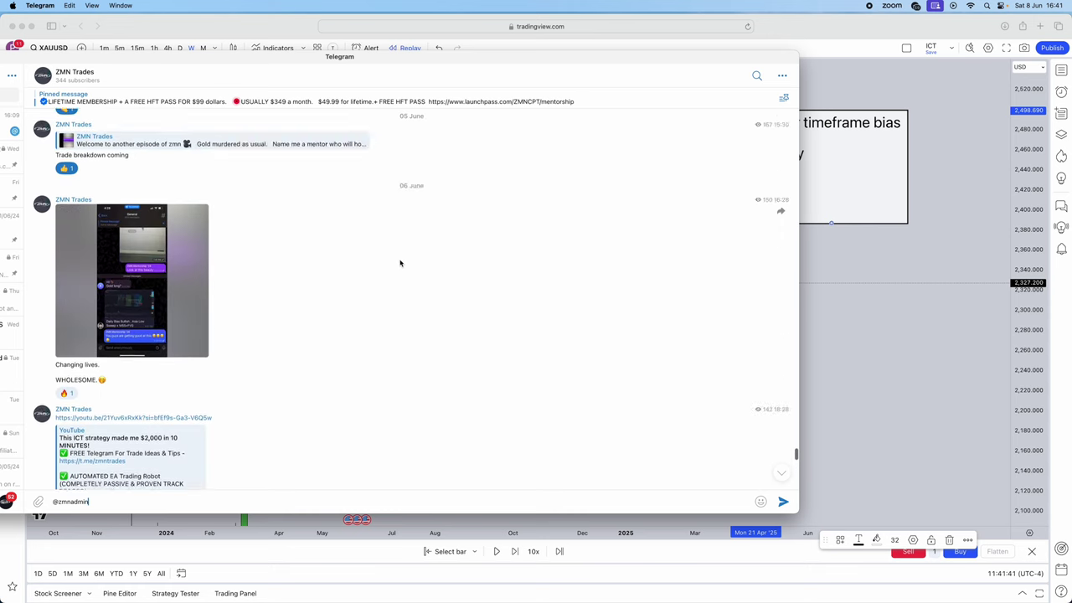
scroll(338, 242, up, 10)
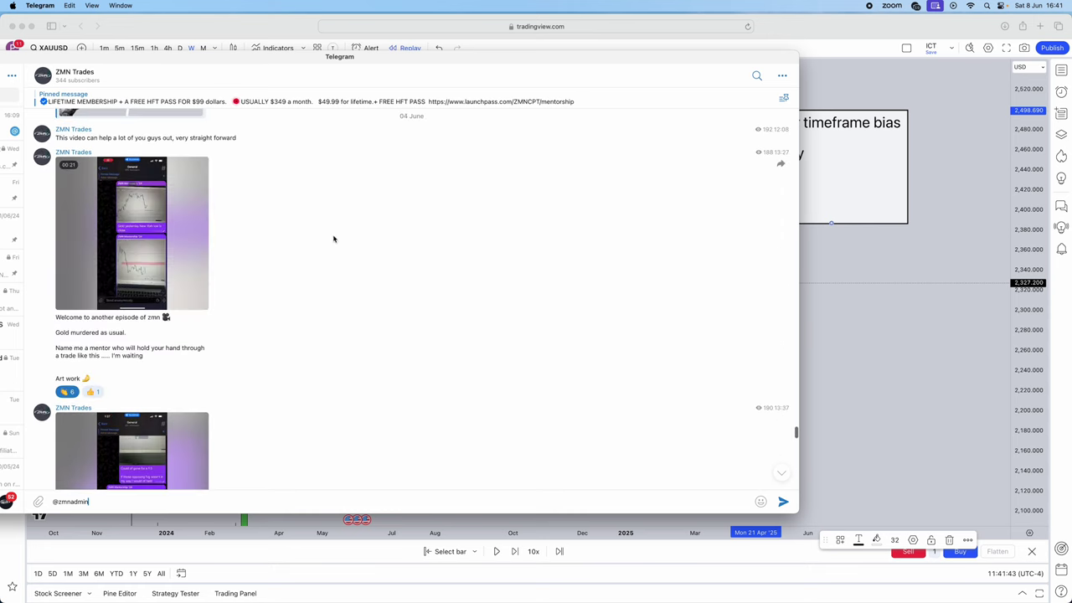
scroll(340, 242, up, 5)
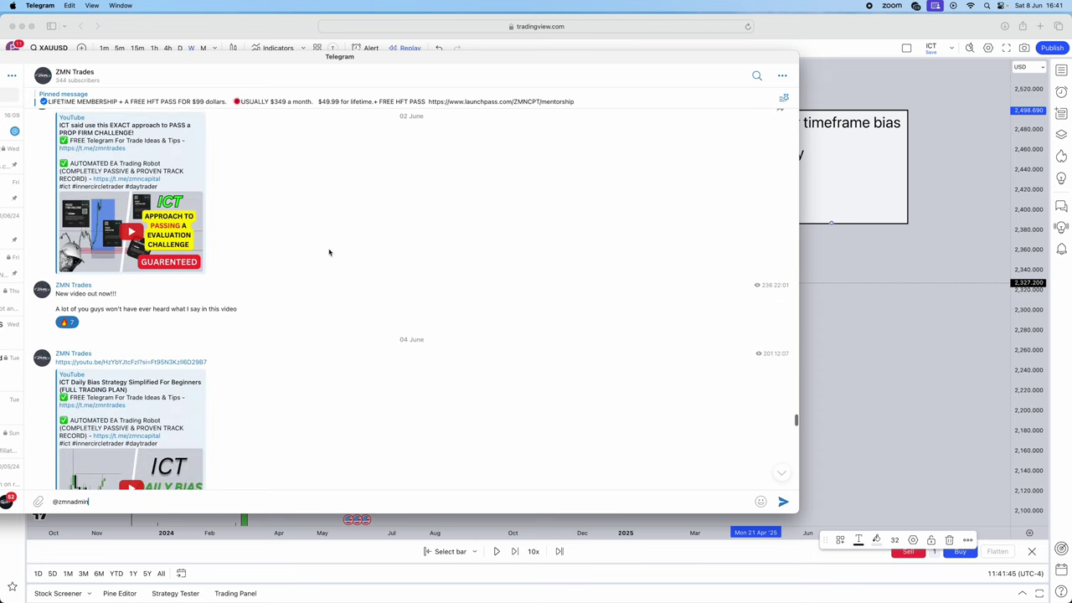
scroll(330, 249, down, 3)
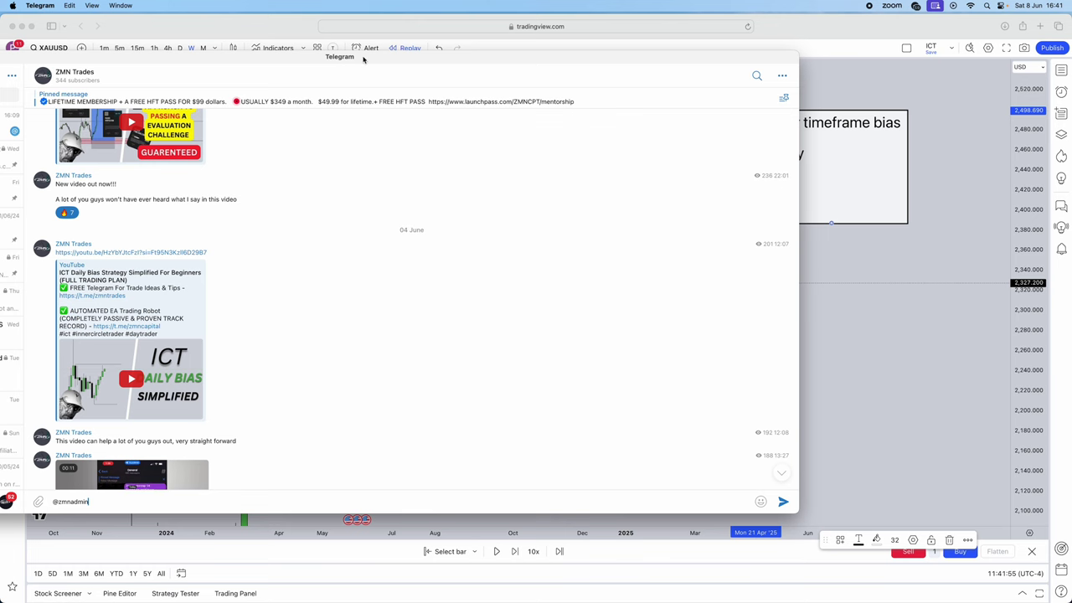
scroll(593, 244, up, 1)
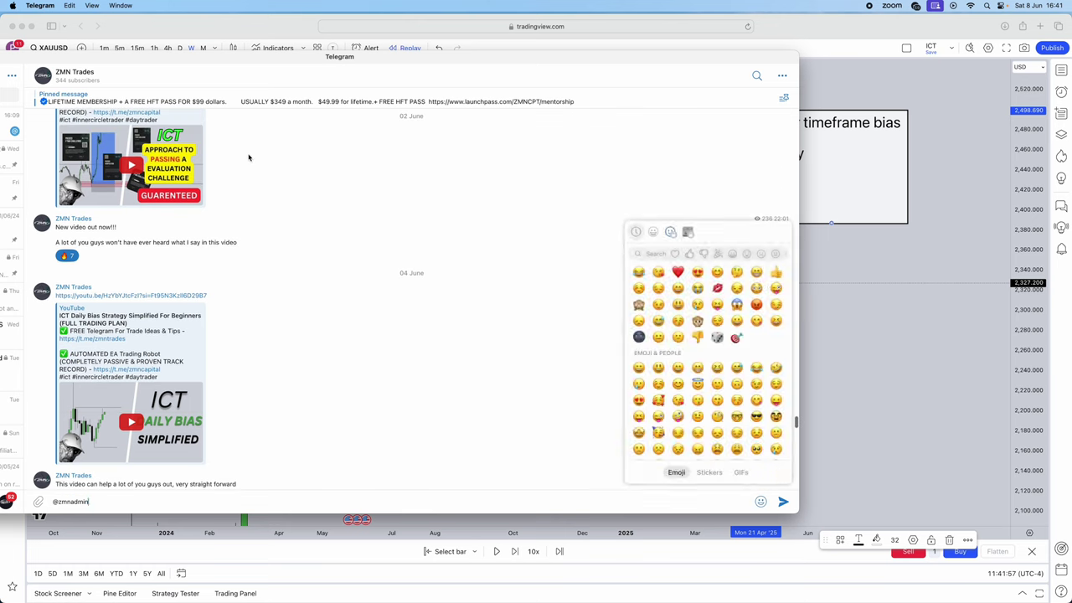
drag(554, 57, 0, 34)
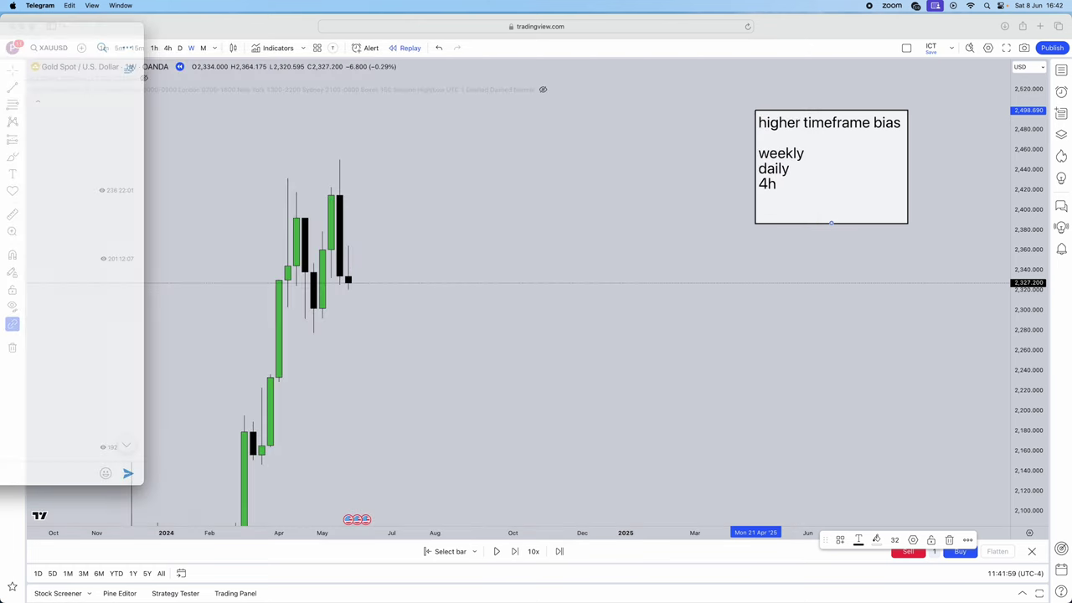
click(450, 213)
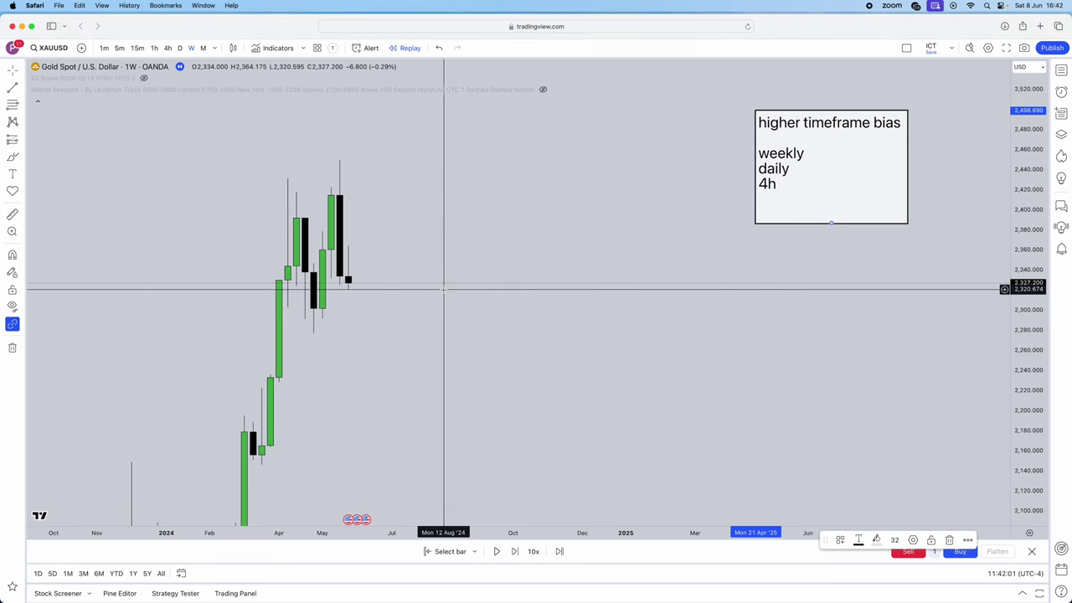
drag(479, 245, 500, 229)
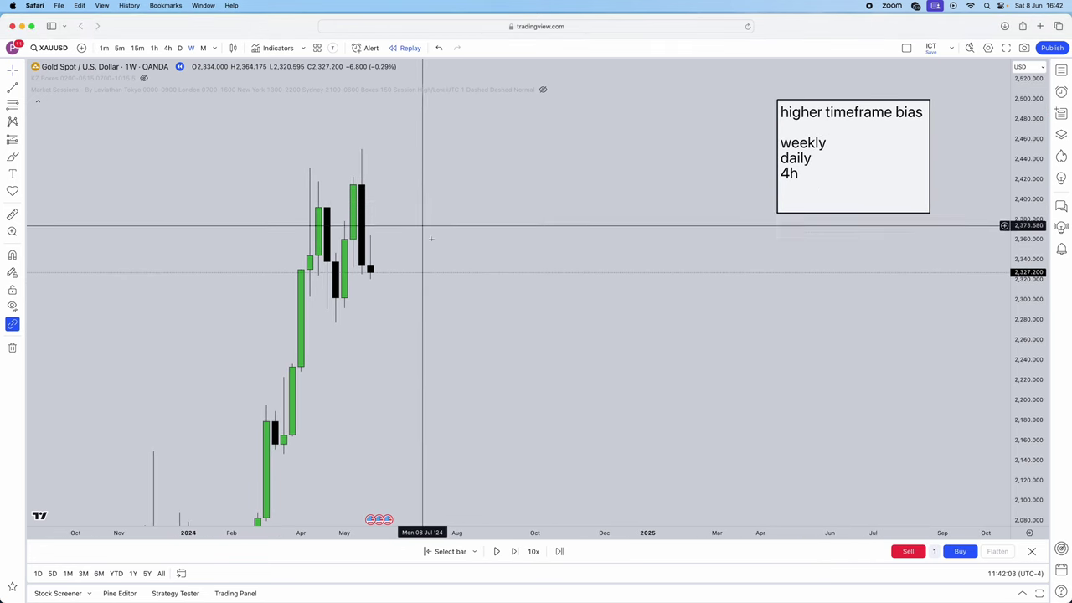
drag(425, 227, 452, 290)
double_click(856, 206)
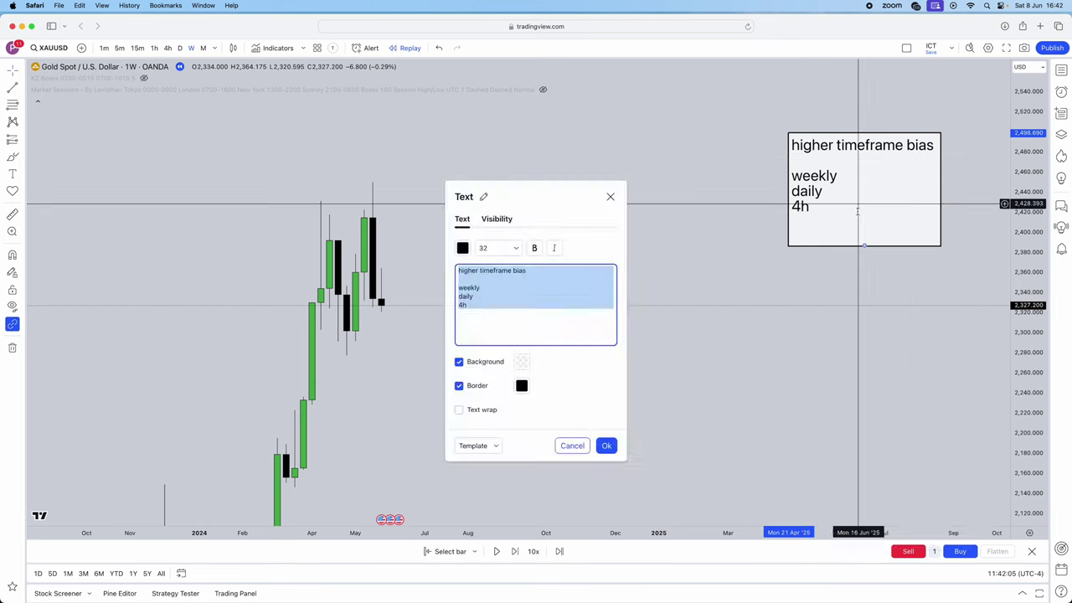
click(849, 220)
click(816, 224)
click(817, 223)
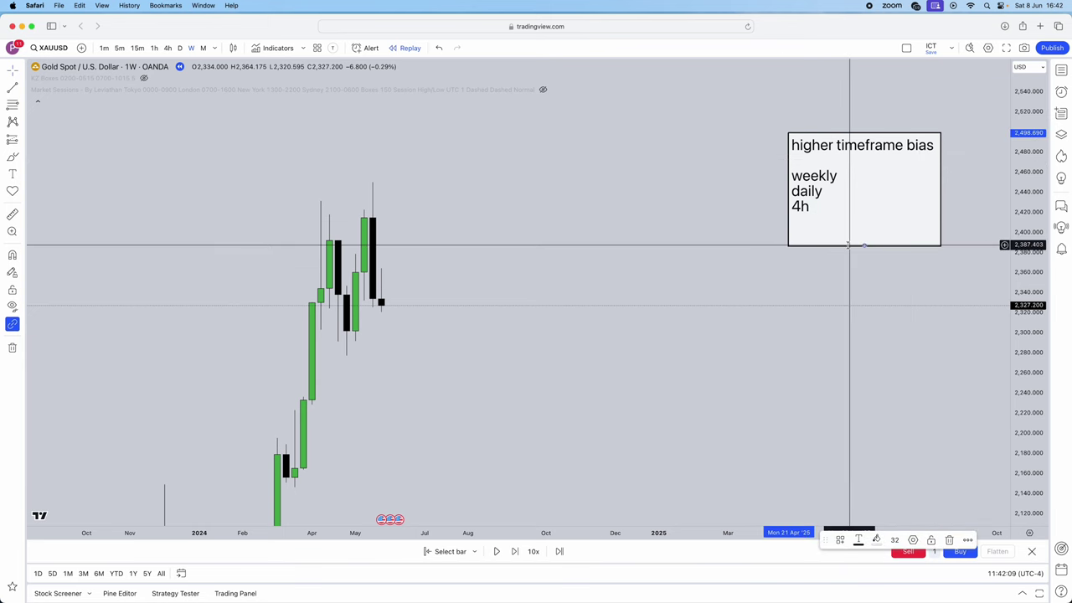
Step: Add the line "rebalance inefficiencies" below the timeframe list in the higher timeframe bias note
double_click(848, 245)
click(479, 330)
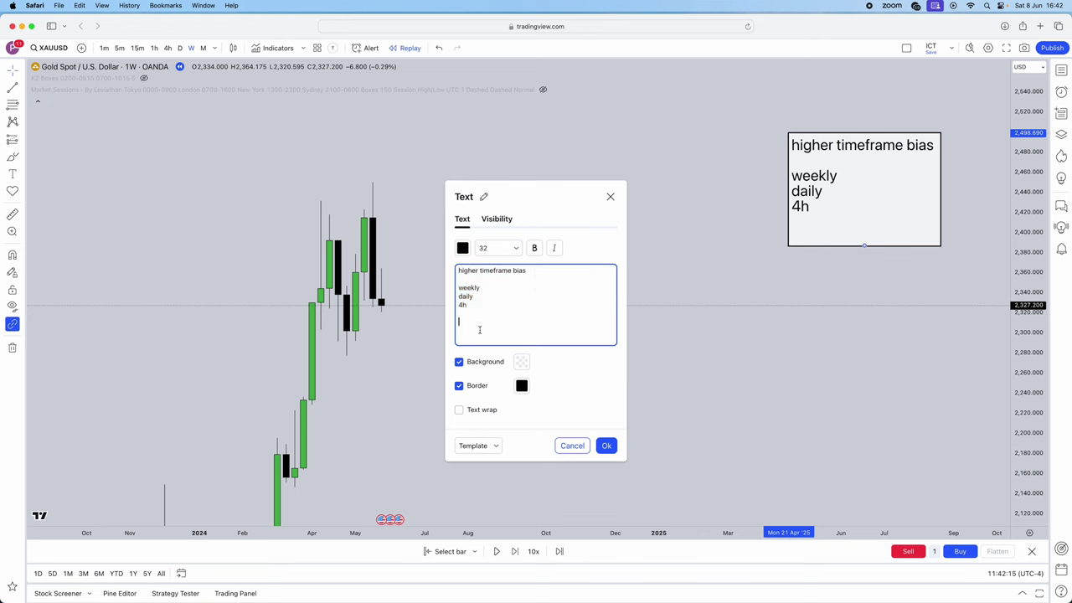
text(rebalanve)
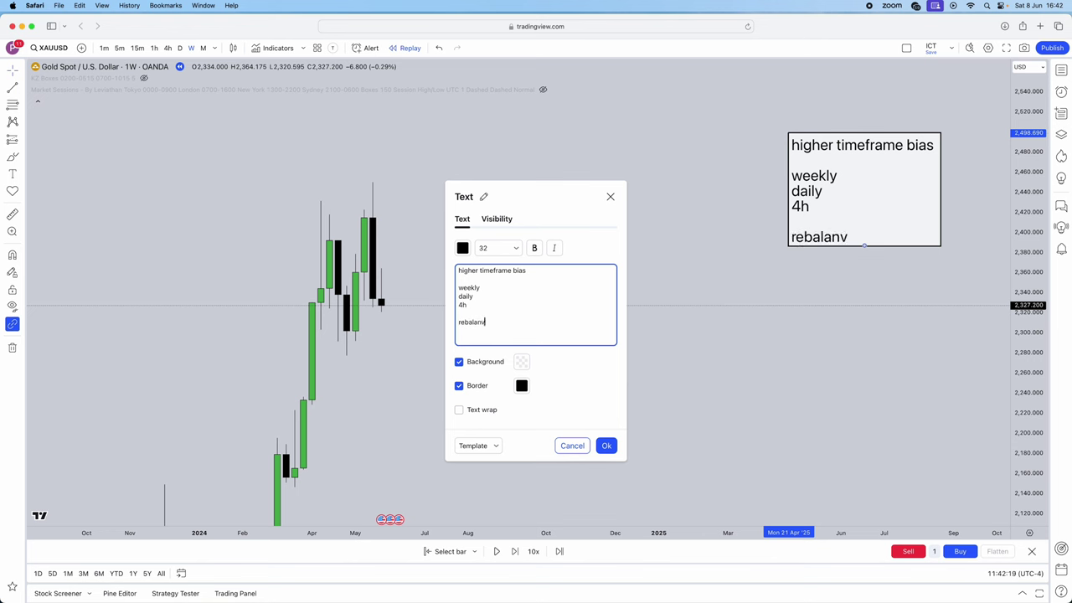
key(BackSpace)
key(BackSpace)
text(cei)
key(BackSpace)
text(inefficiencies)
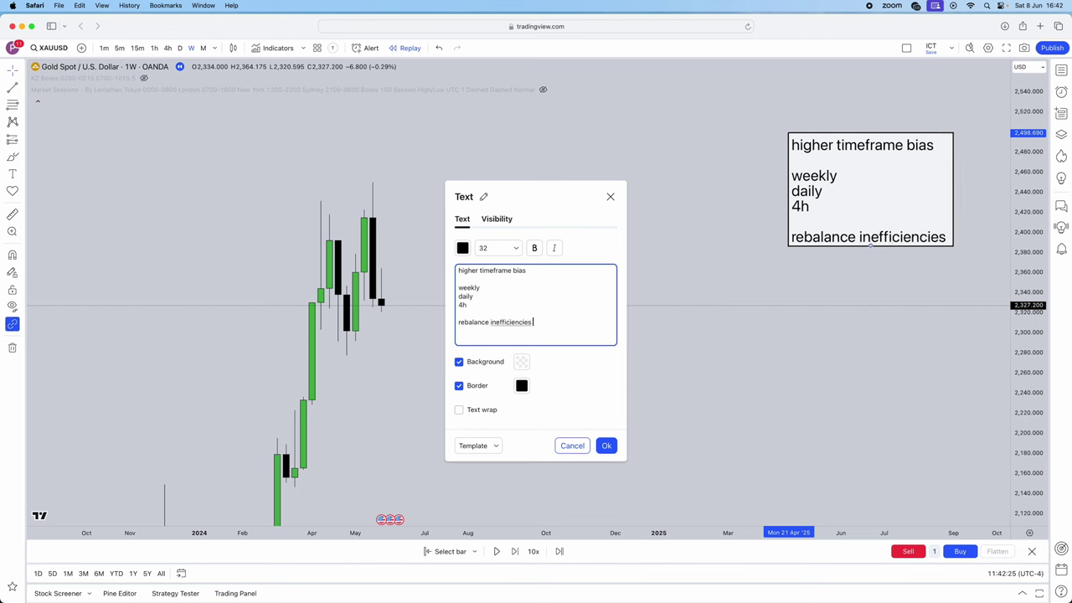
key(Return)
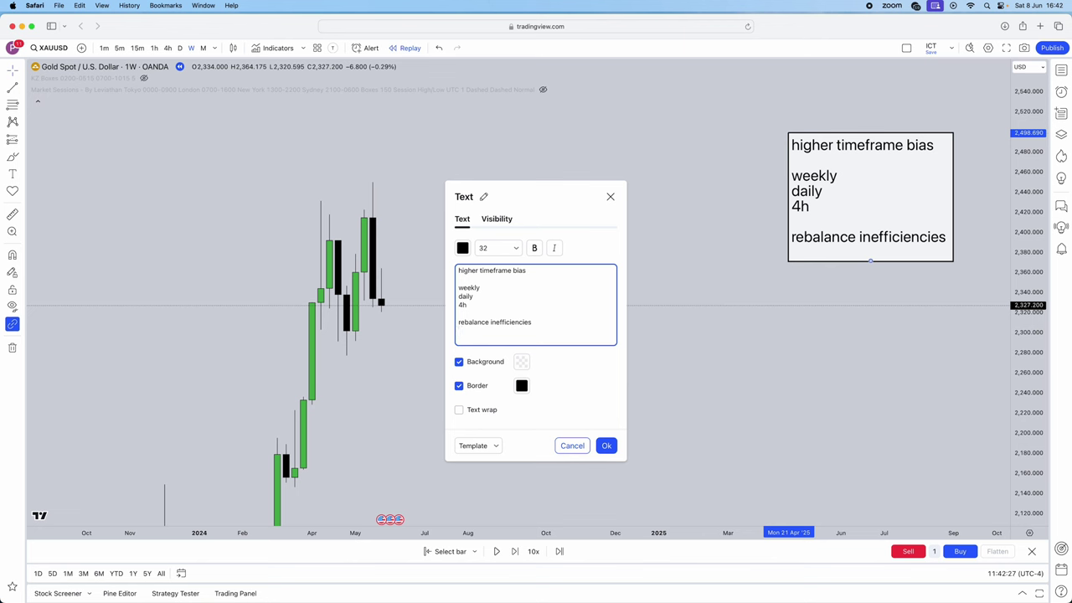
Step: Add the line "grab liquidity" below "rebalance inefficiencies" and apply the note's text
text(grab liquidity)
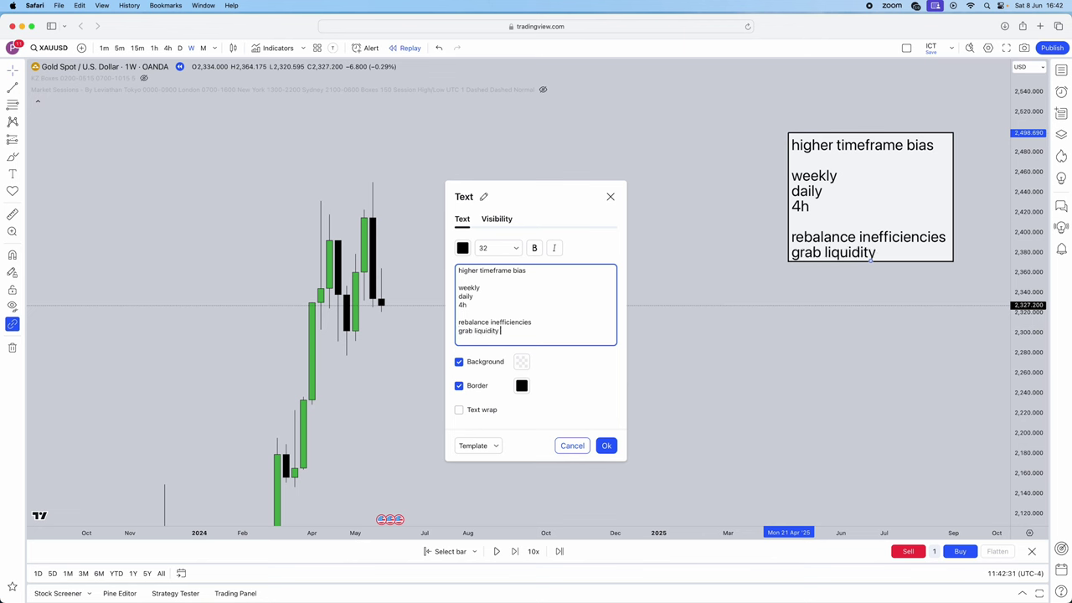
drag(501, 330, 459, 323)
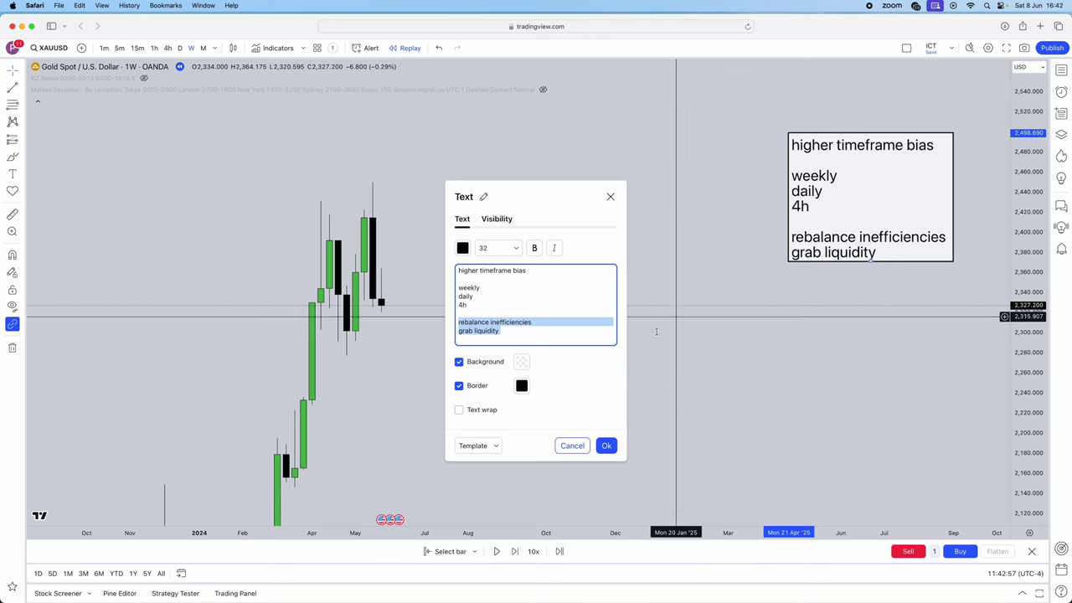
click(606, 445)
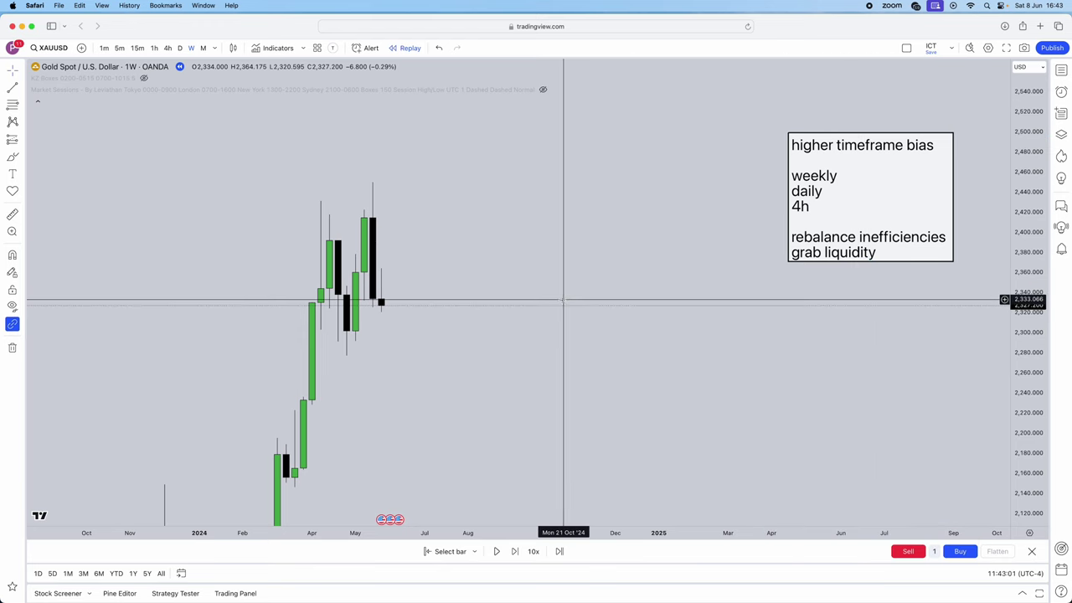
Step: Draw a horizontal trend line extending forward from the weekly swing high at about 2,450
drag(562, 297, 596, 294)
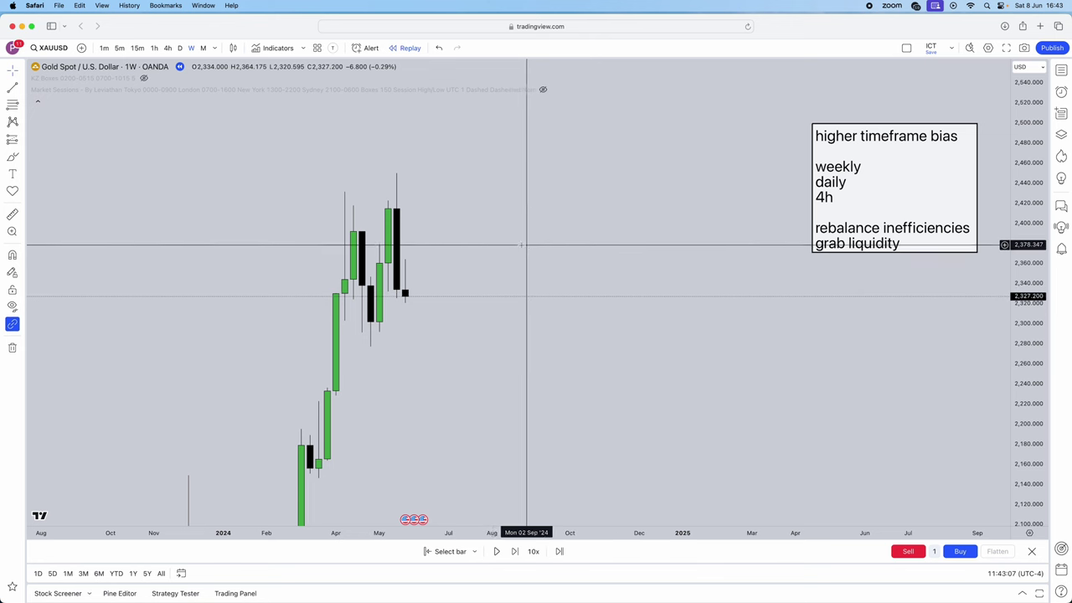
scroll(519, 258, up, 2)
drag(433, 254, 502, 294)
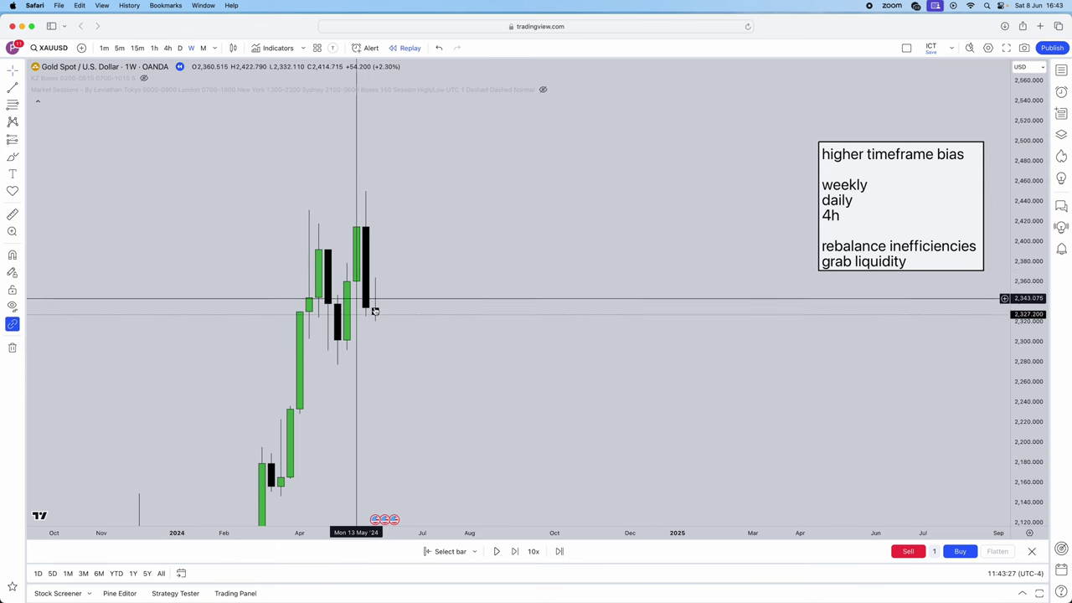
click(13, 87)
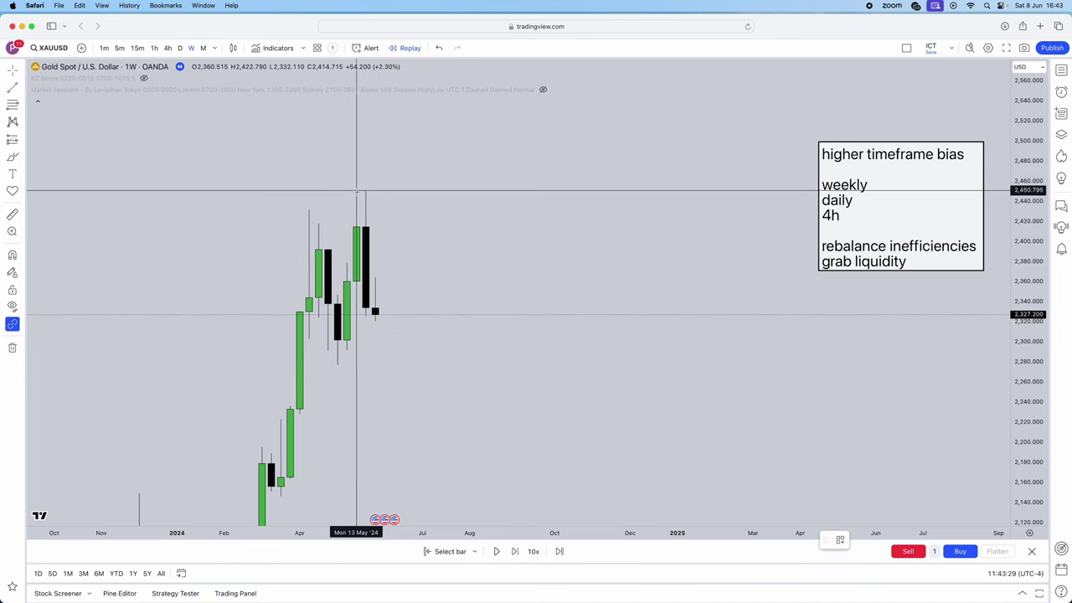
click(356, 191)
click(583, 192)
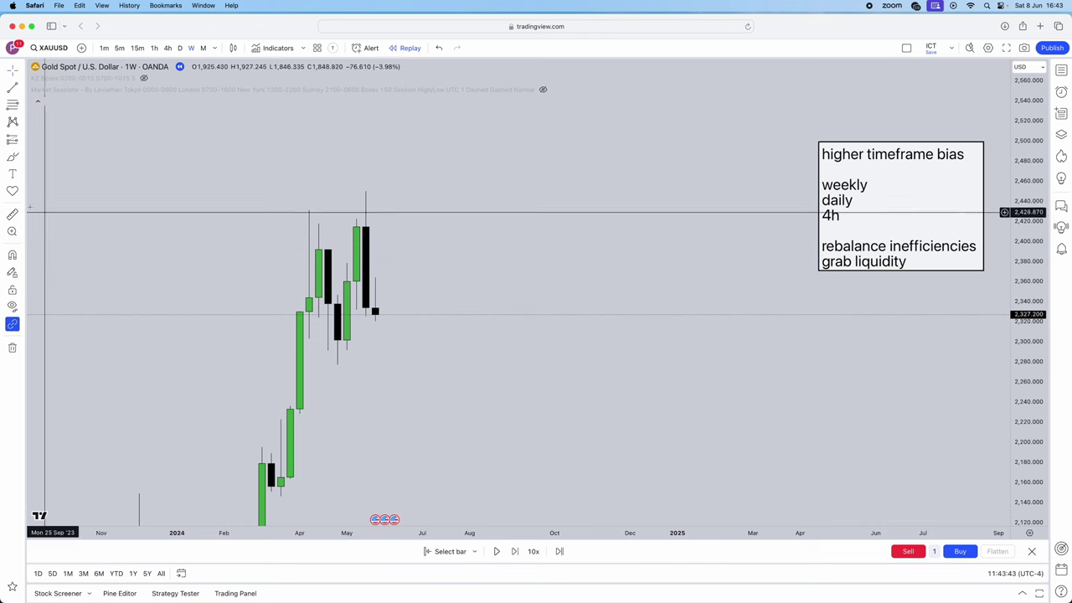
Step: Place a text note above the price action reading "weekly, no inefficiency and no liquidity to upside"
click(509, 110)
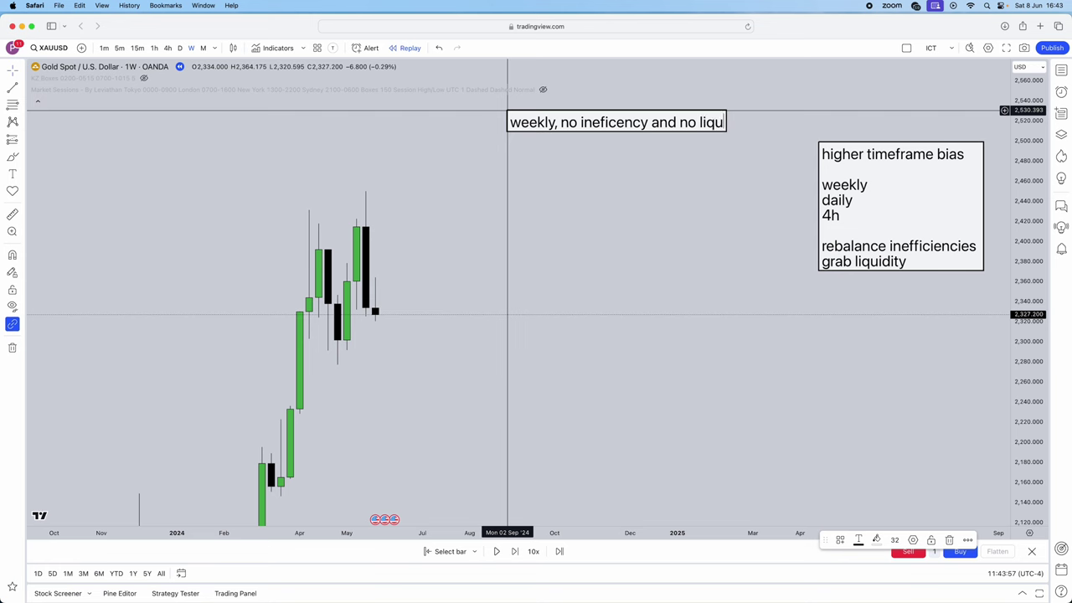
click(593, 204)
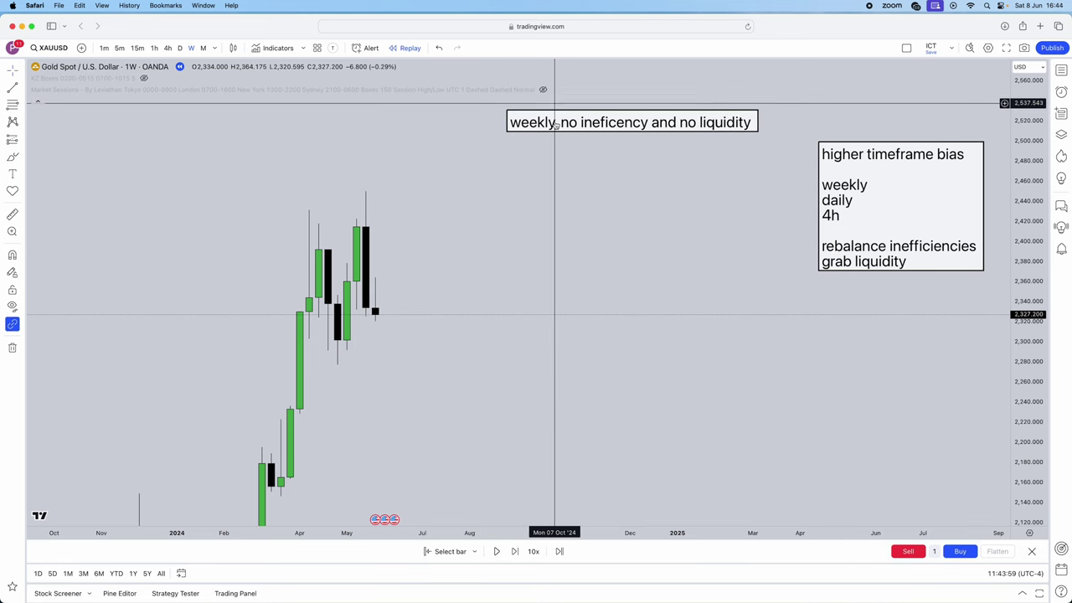
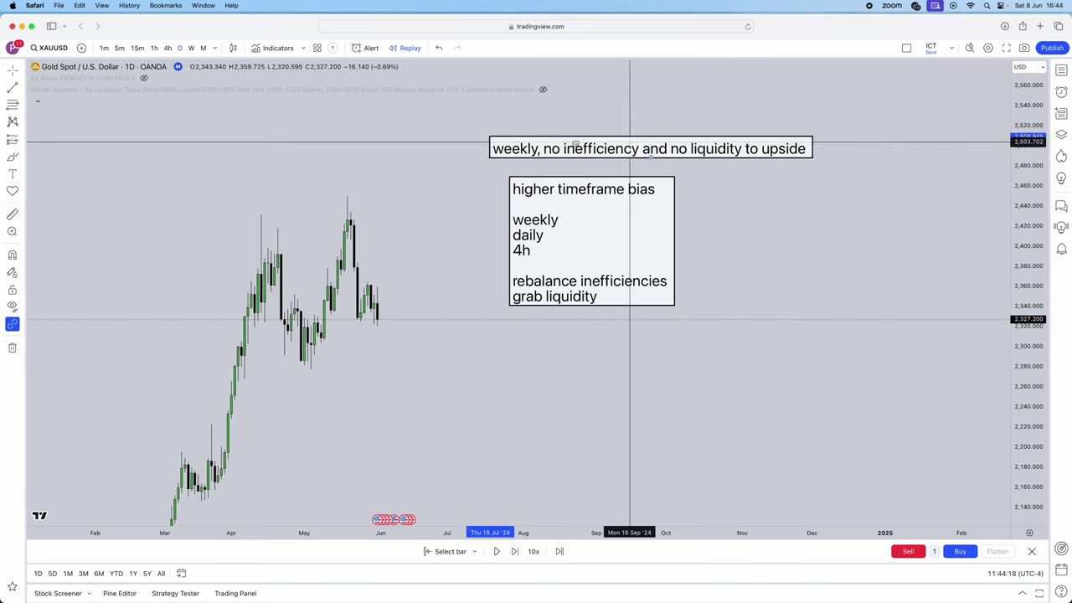
Step: Examine gold's April and May price swings on the daily timeframe
scroll(369, 213, up, 4)
drag(225, 340, 749, 359)
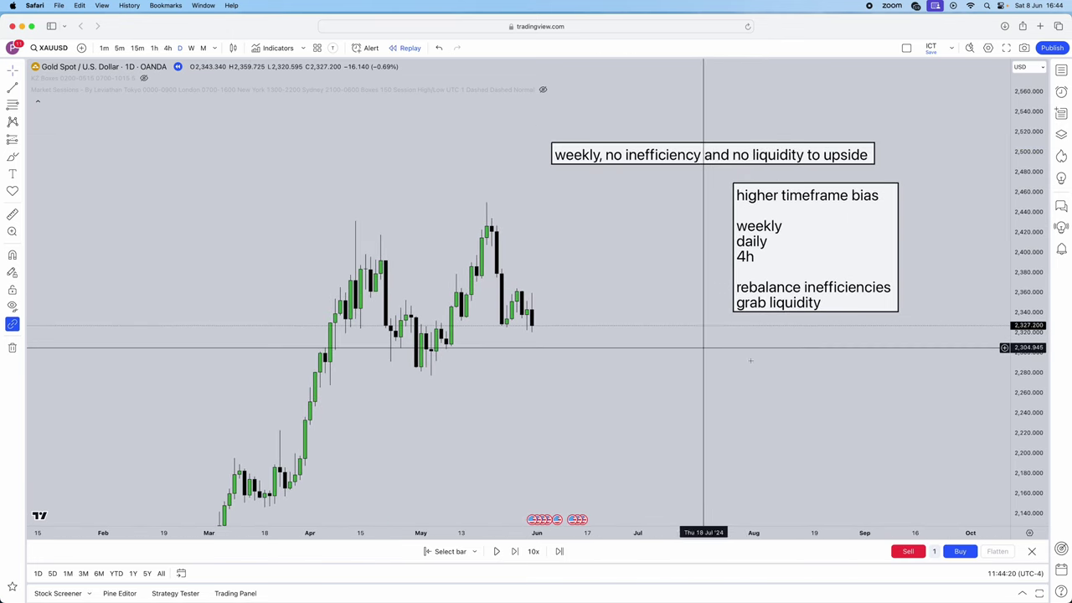
drag(1021, 394, 1021, 357)
scroll(658, 333, up, 3)
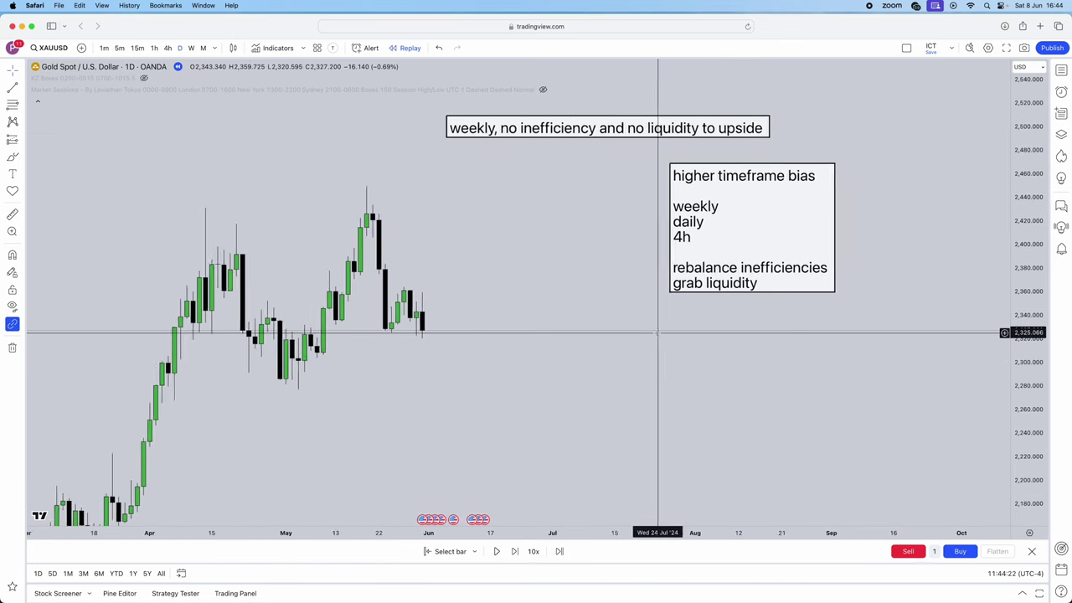
drag(625, 353, 662, 353)
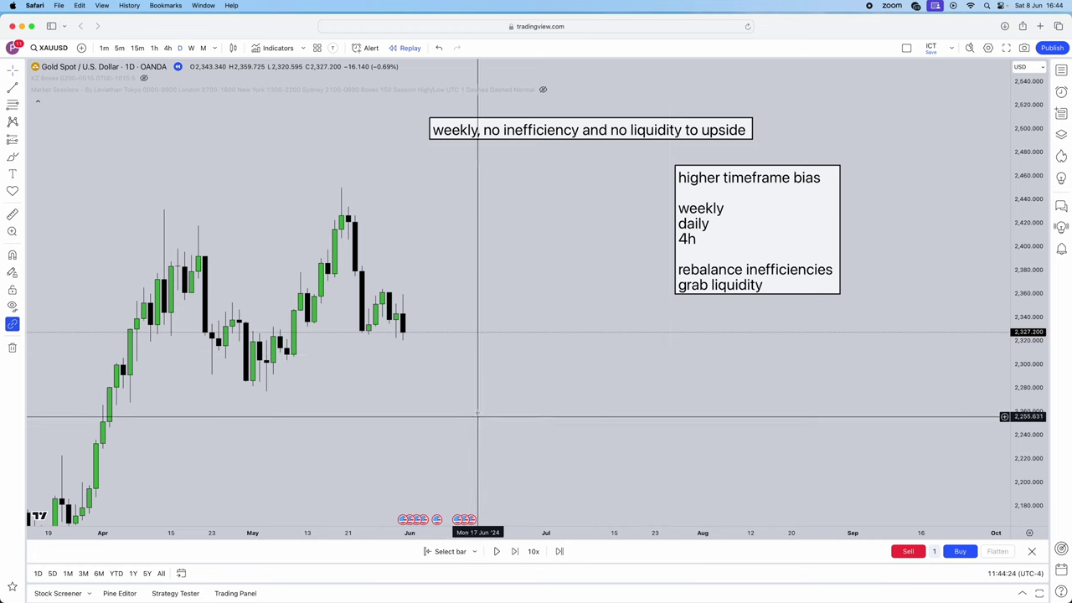
Step: Return to the weekly timeframe and draw a short horizontal trend line forward from the swing low at about 2,278
click(191, 48)
click(504, 238)
click(594, 369)
scroll(548, 371, up, 1)
drag(547, 371, 562, 334)
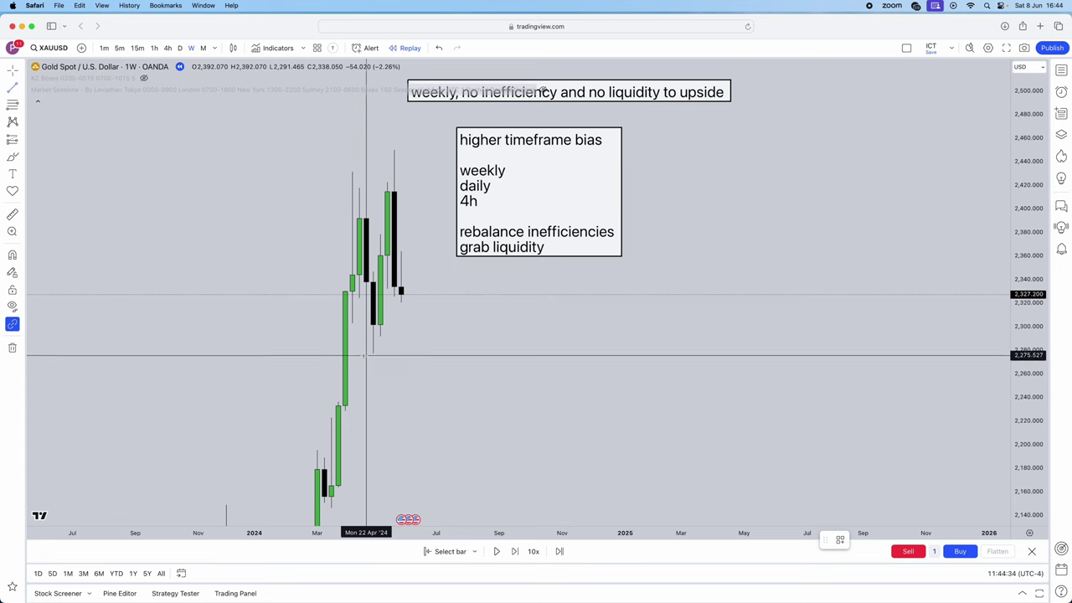
click(436, 352)
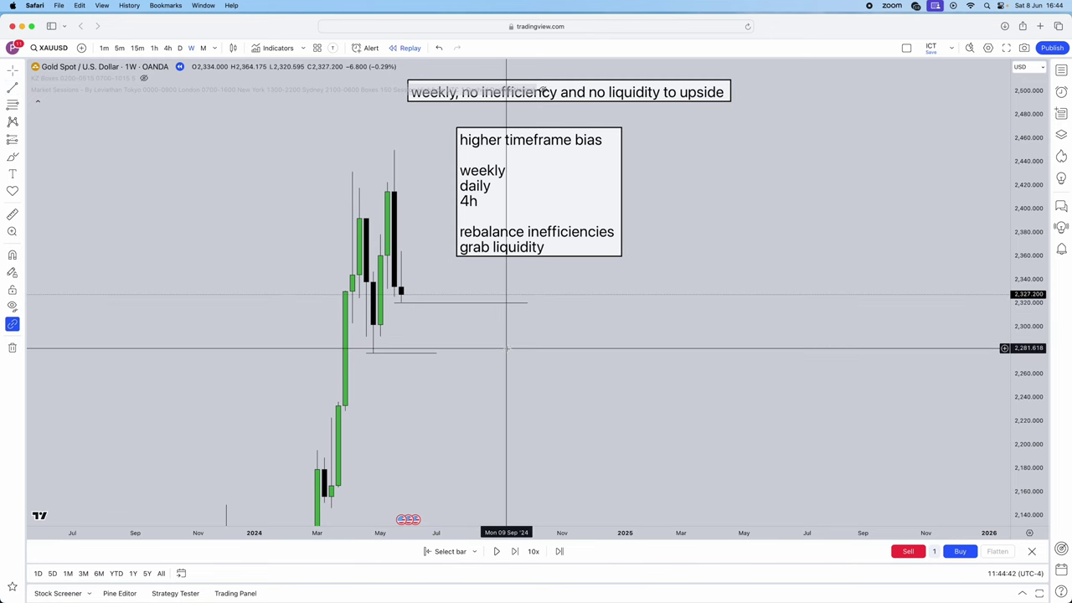
Step: Draw a second horizontal line from the most recent weekly low at about 2,320, ending at 26 Aug '24
click(528, 303)
drag(527, 303, 492, 303)
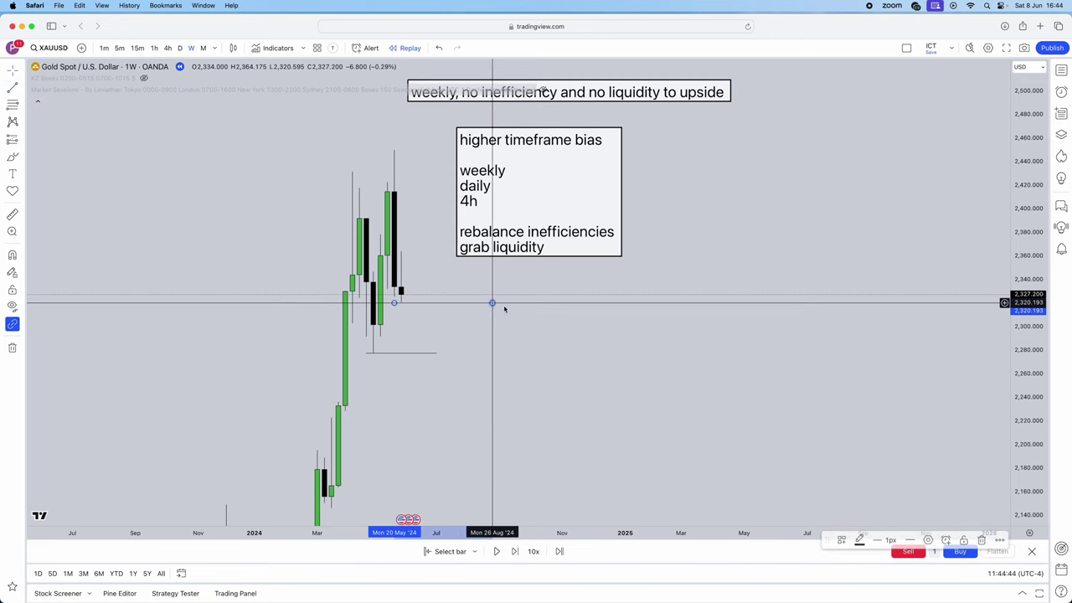
click(415, 293)
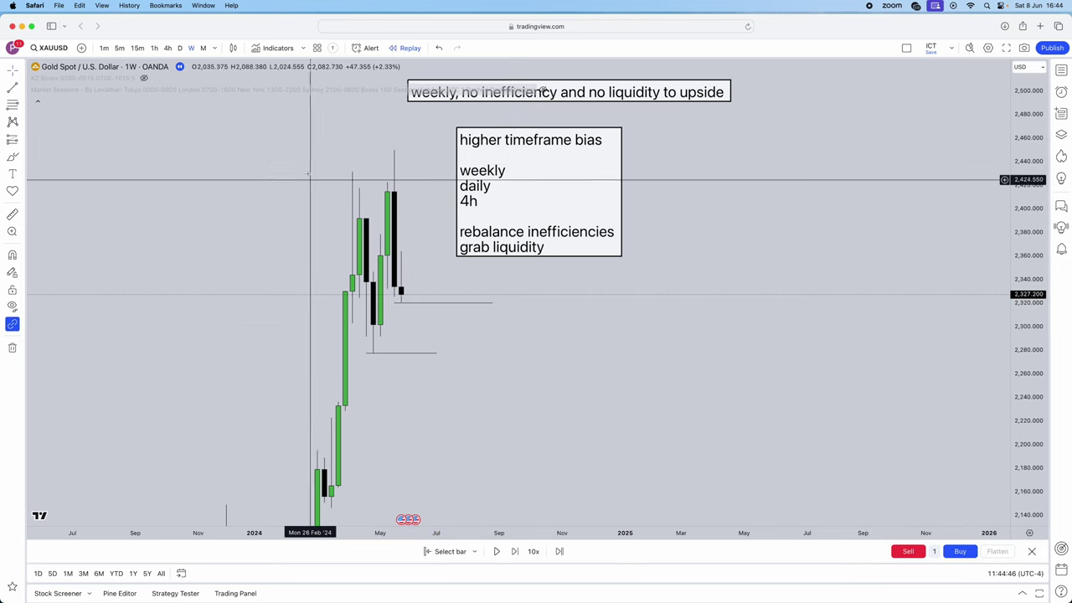
Step: Check the two marked lows on the daily timeframe and return to the weekly timeframe
click(179, 48)
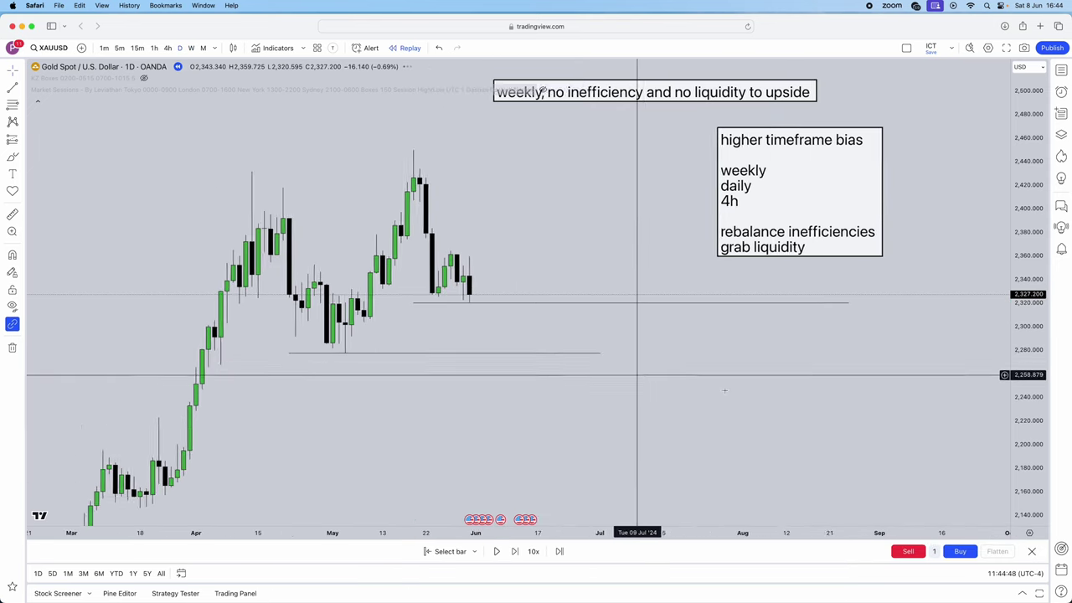
scroll(690, 435, down, 3)
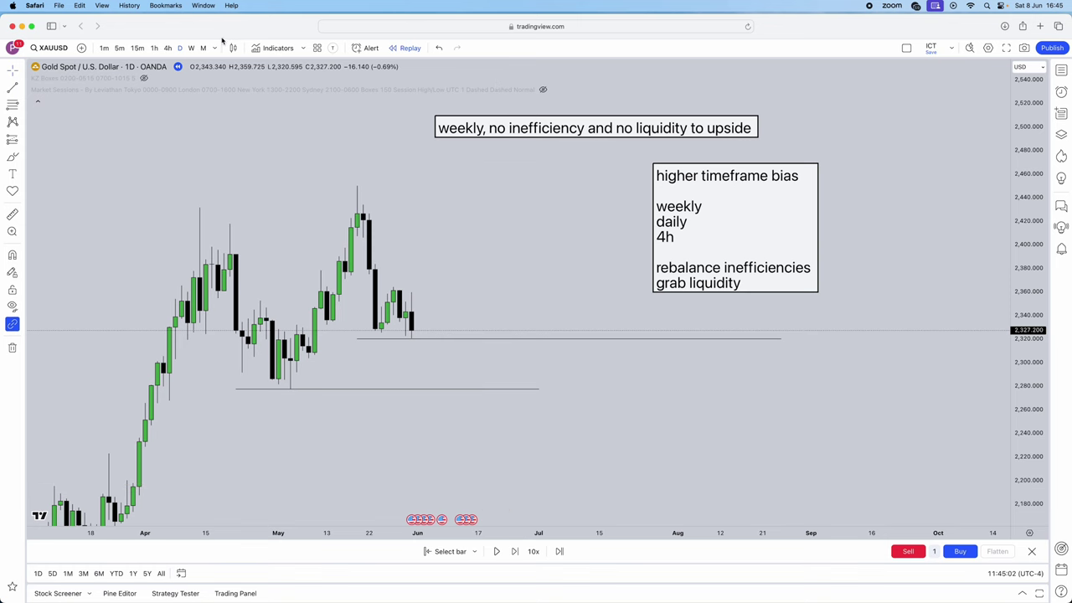
click(191, 48)
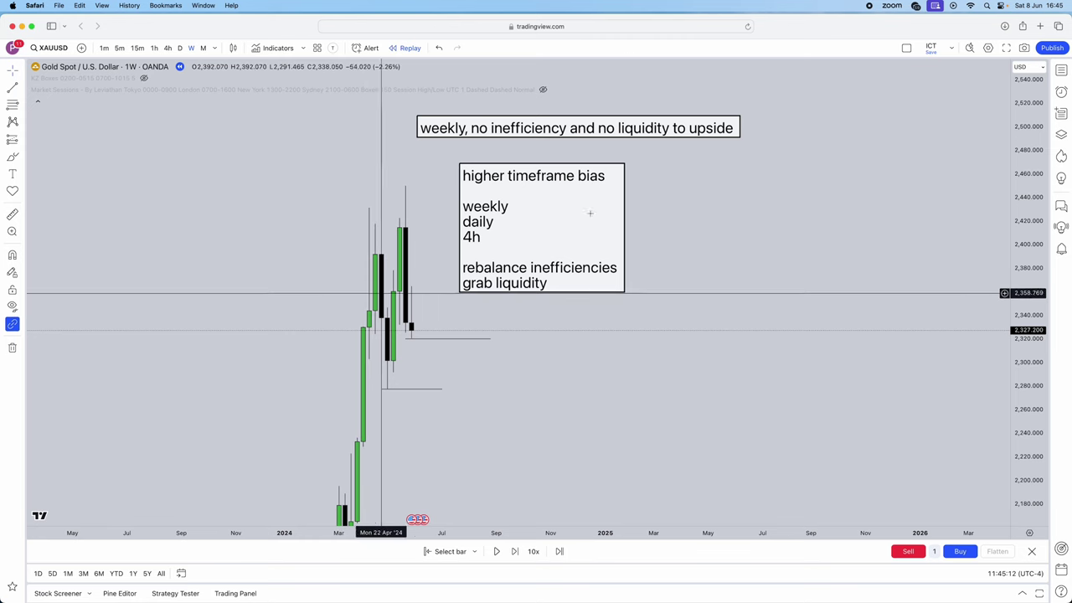
Step: Add a second line reading "bearish" to the weekly inefficiency and liquidity note
double_click(423, 126)
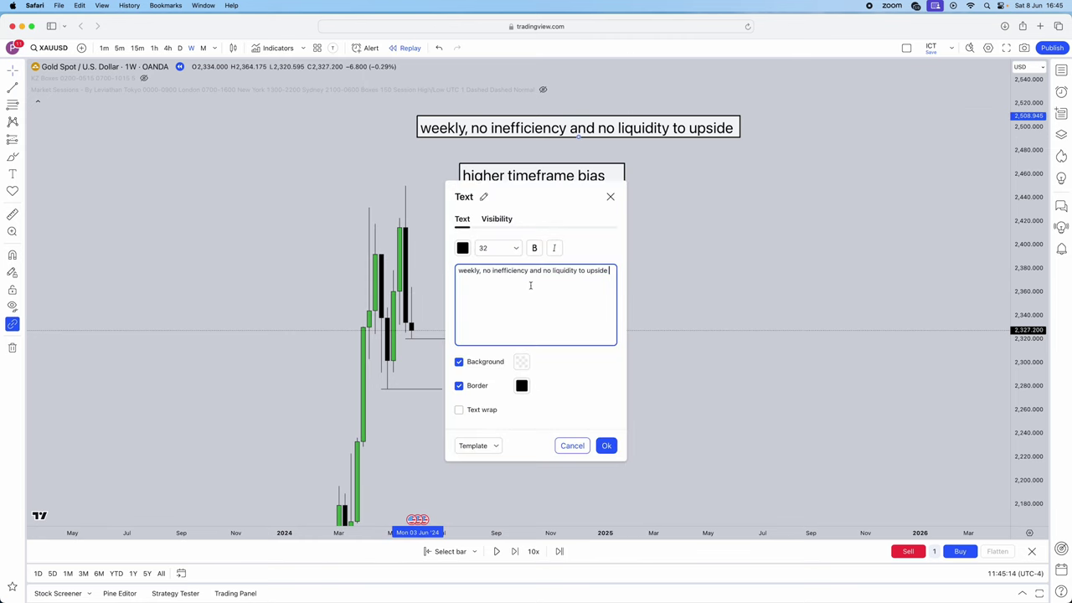
key(Return)
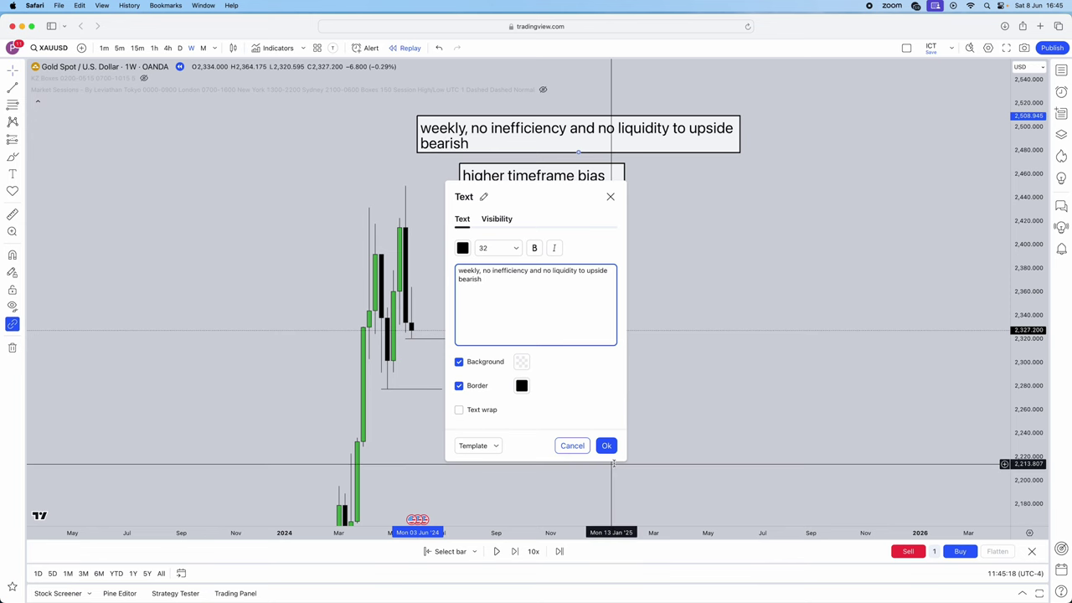
click(606, 446)
Step: On the daily timeframe, draw a rectangle over the inefficiency between about 2,364 and 2,375, from 21 May to 25 Jun '24
click(180, 49)
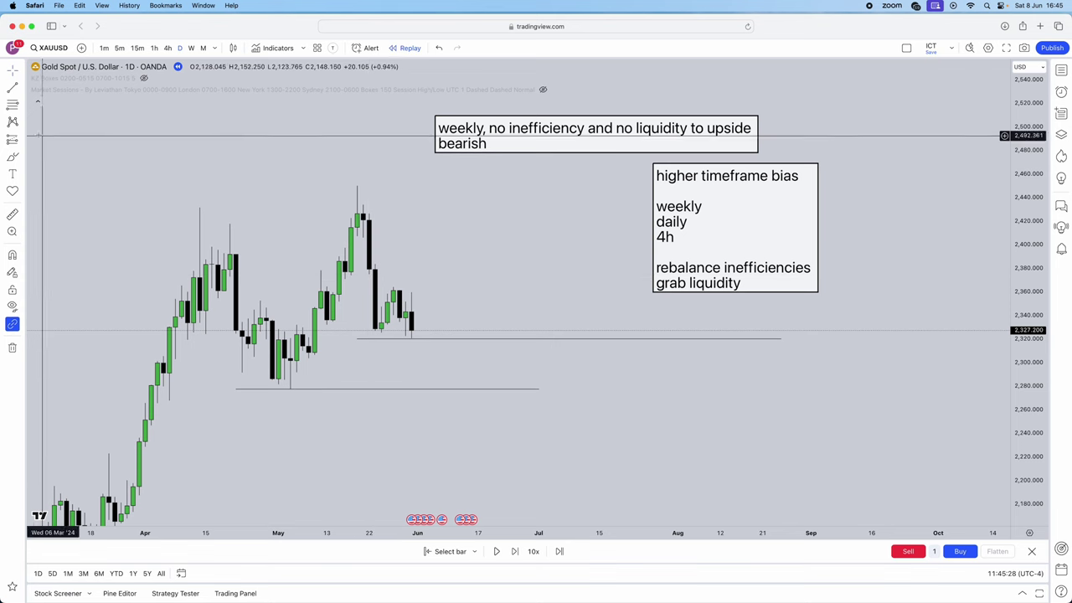
click(22, 159)
click(57, 319)
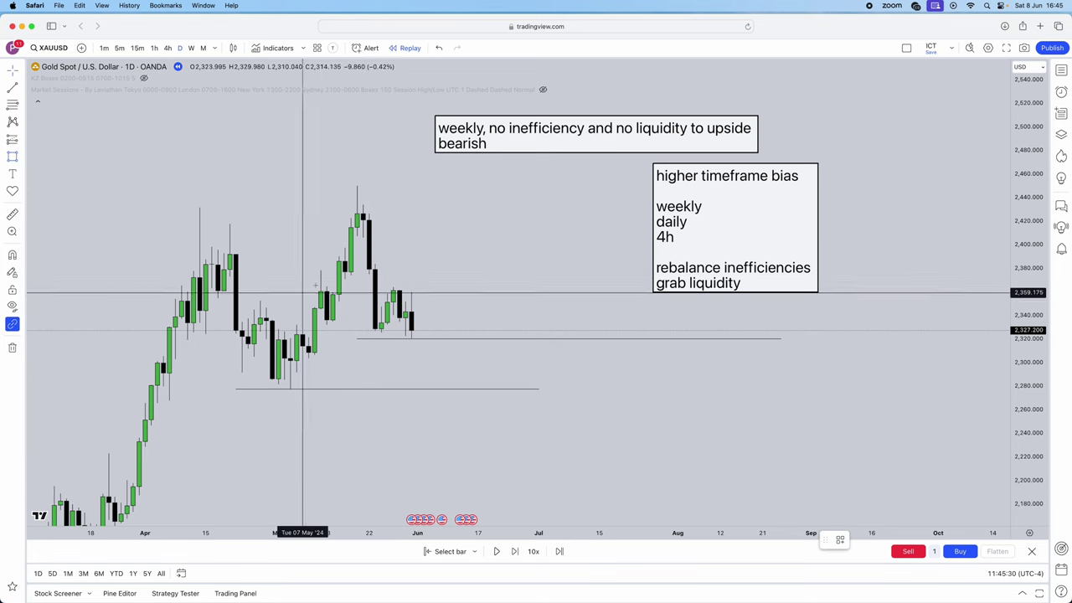
drag(362, 274, 515, 286)
click(490, 298)
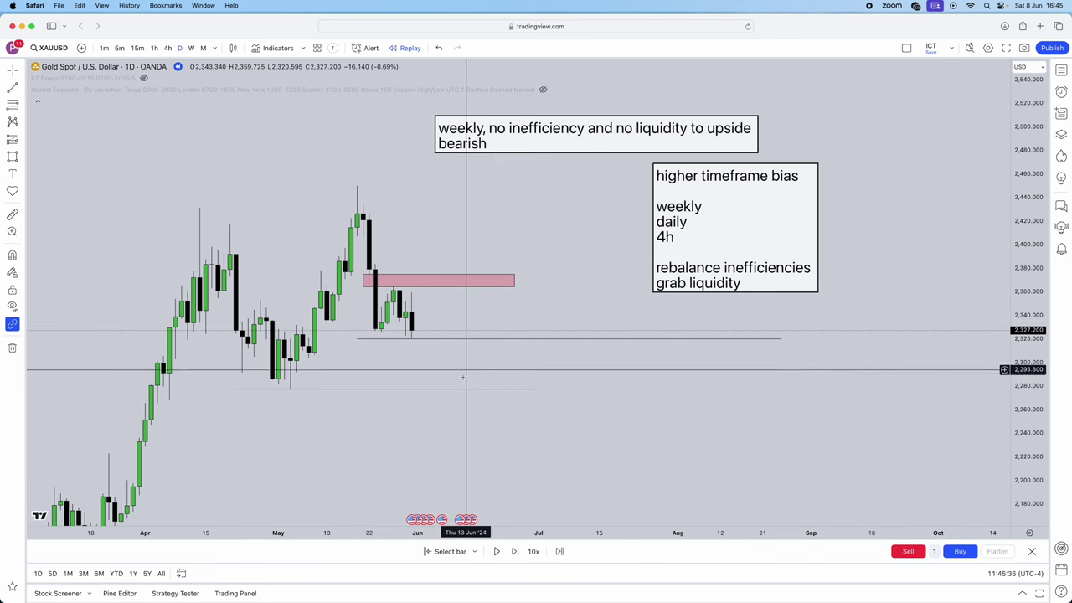
click(363, 282)
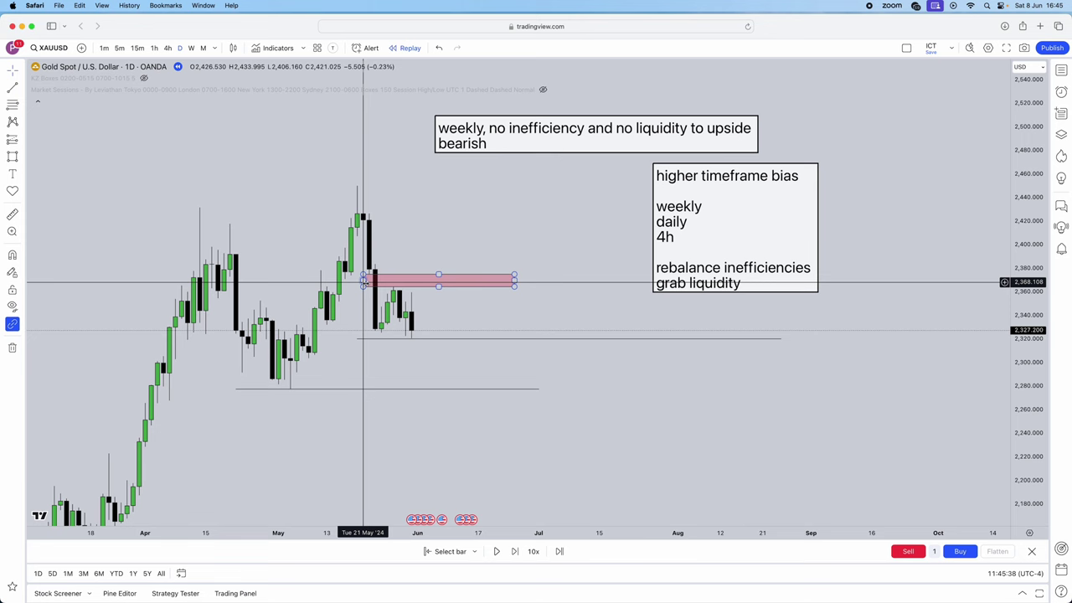
click(407, 385)
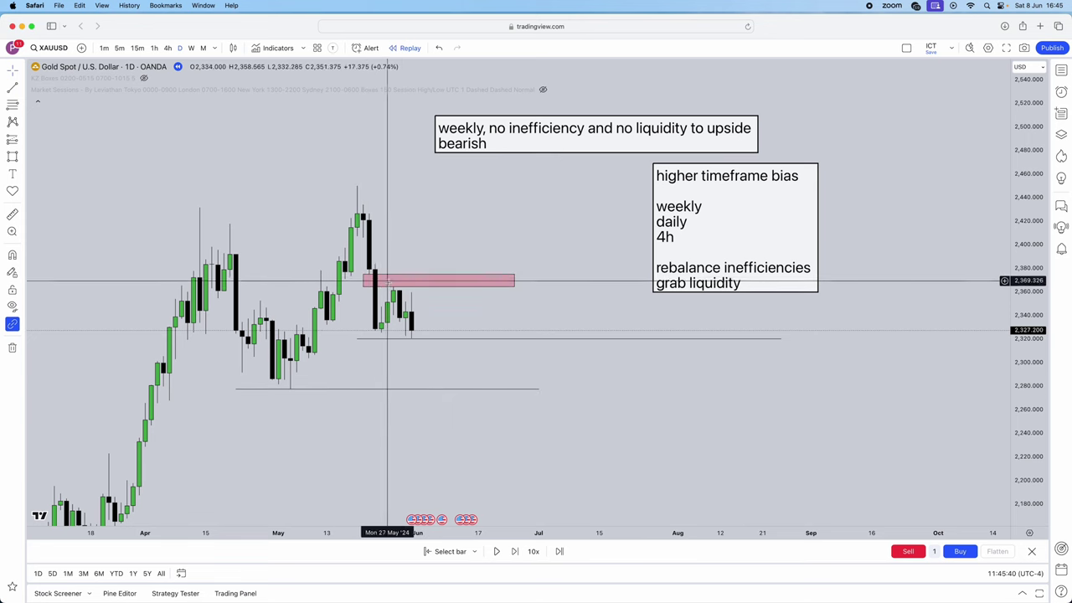
drag(364, 282, 369, 283)
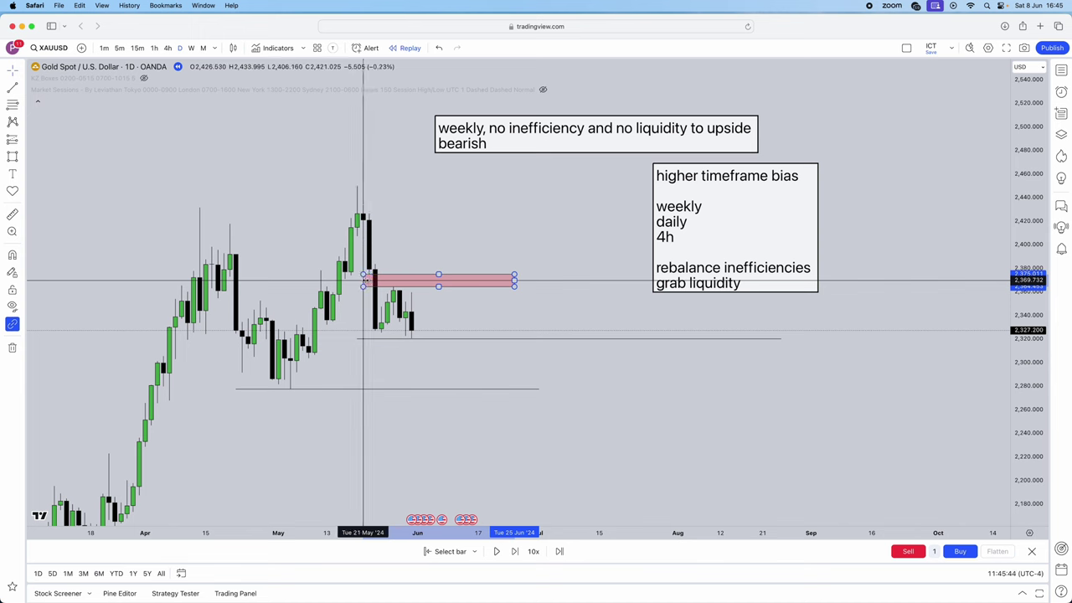
click(381, 289)
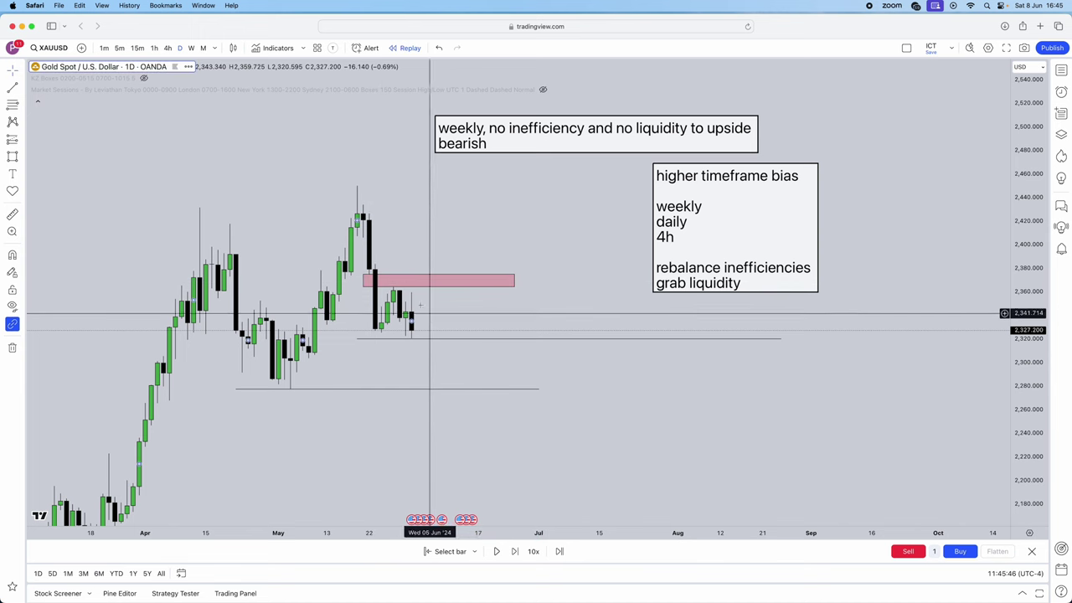
Step: Move the weekly note higher and earlier on the chart, anchored at 20 May '24 and about 2,526
drag(483, 126, 405, 104)
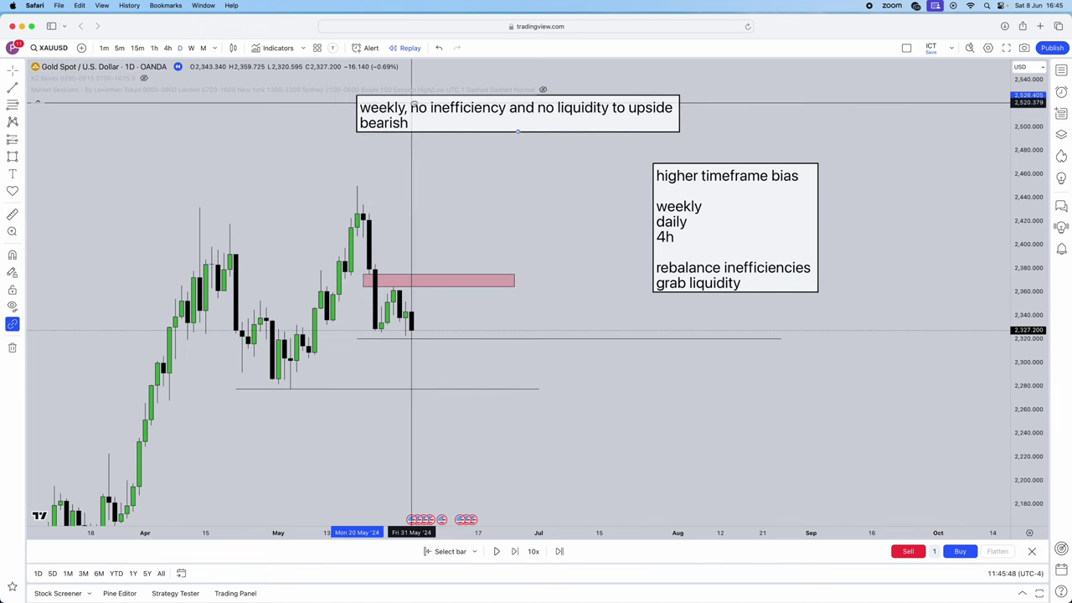
click(472, 162)
drag(168, 117, 172, 164)
drag(425, 172, 426, 150)
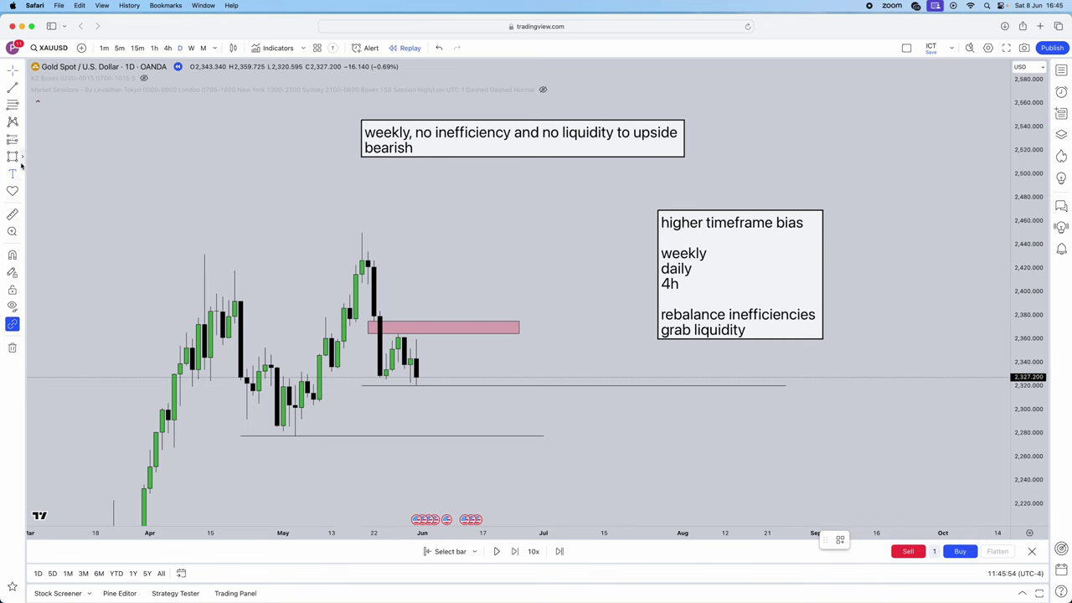
Step: Add a text note reading "daily there's an efficiency" and place it directly beneath the weekly note
click(13, 173)
click(363, 170)
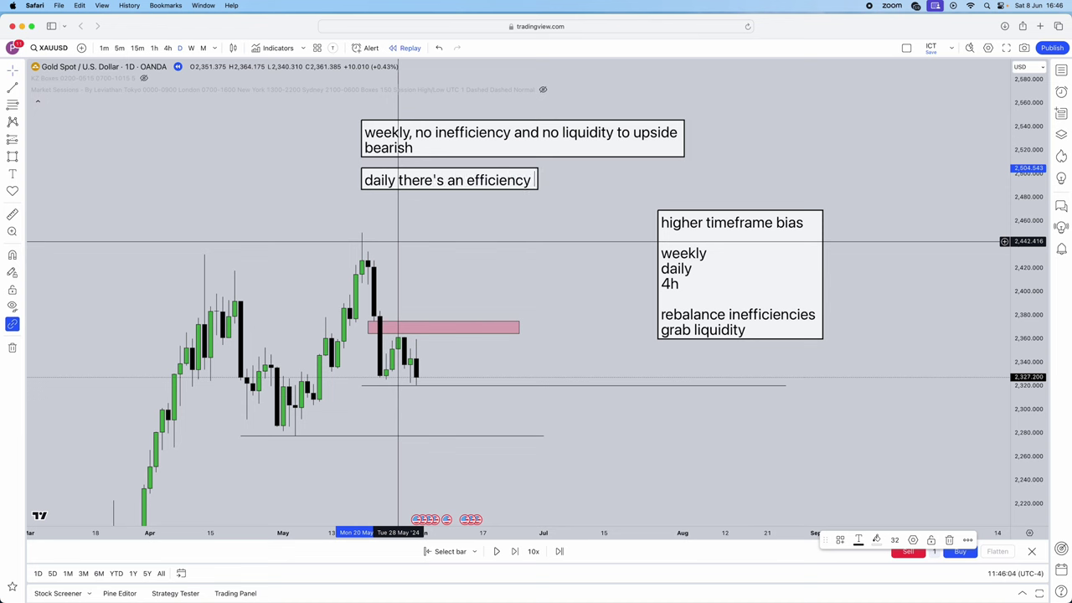
mouse_move(483, 178)
mouse_down()
mouse_move(501, 161)
mouse_move(478, 171)
mouse_up()
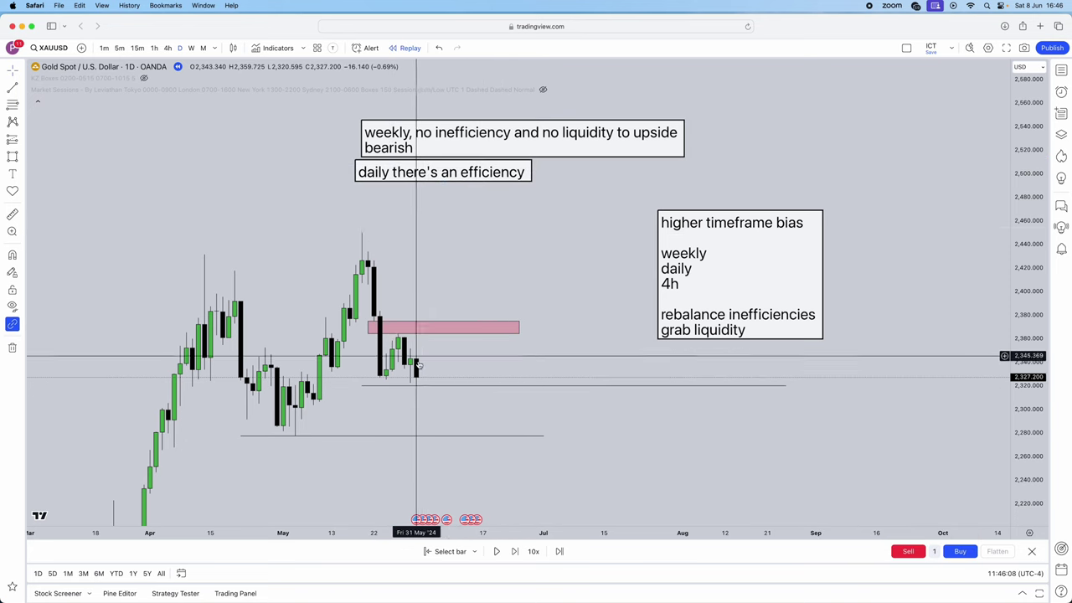
drag(423, 332, 426, 328)
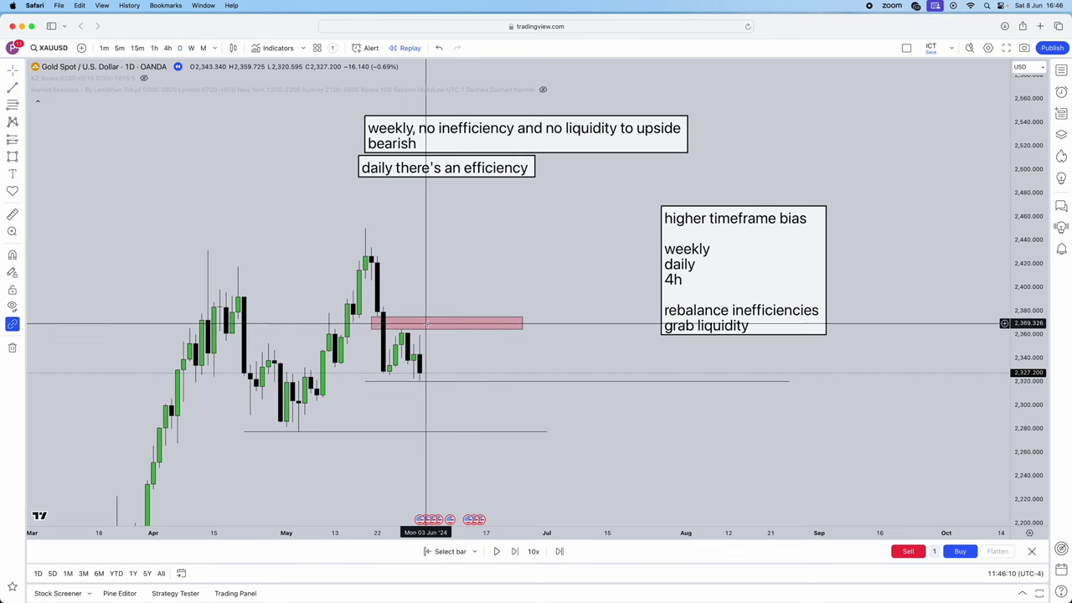
click(23, 174)
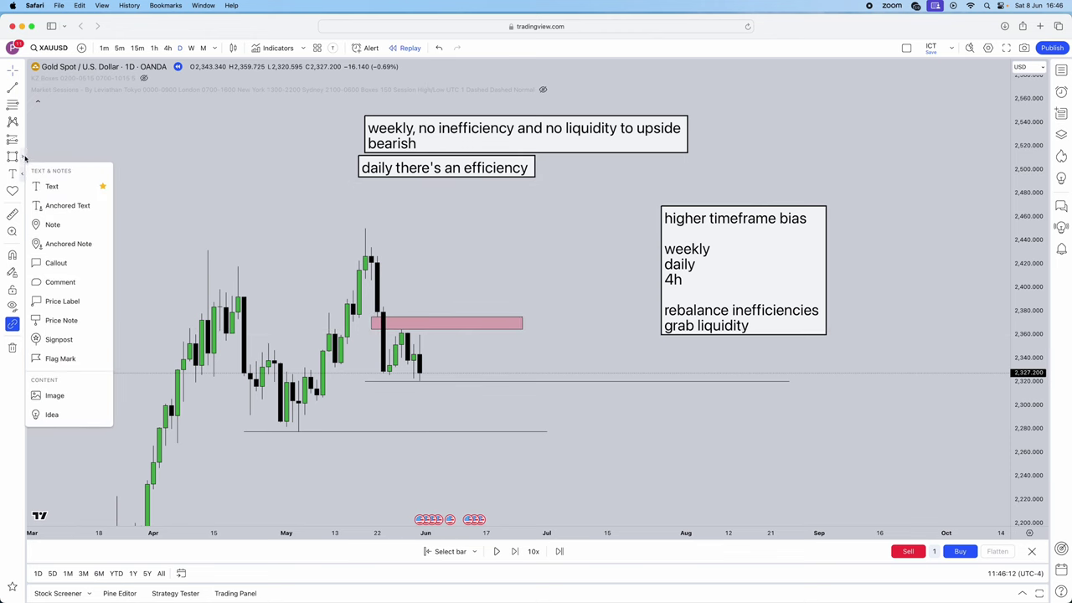
click(24, 157)
click(47, 170)
mouse_move(422, 379)
mouse_down()
mouse_move(437, 329)
mouse_move(452, 383)
mouse_move(493, 423)
mouse_up()
key(Delete)
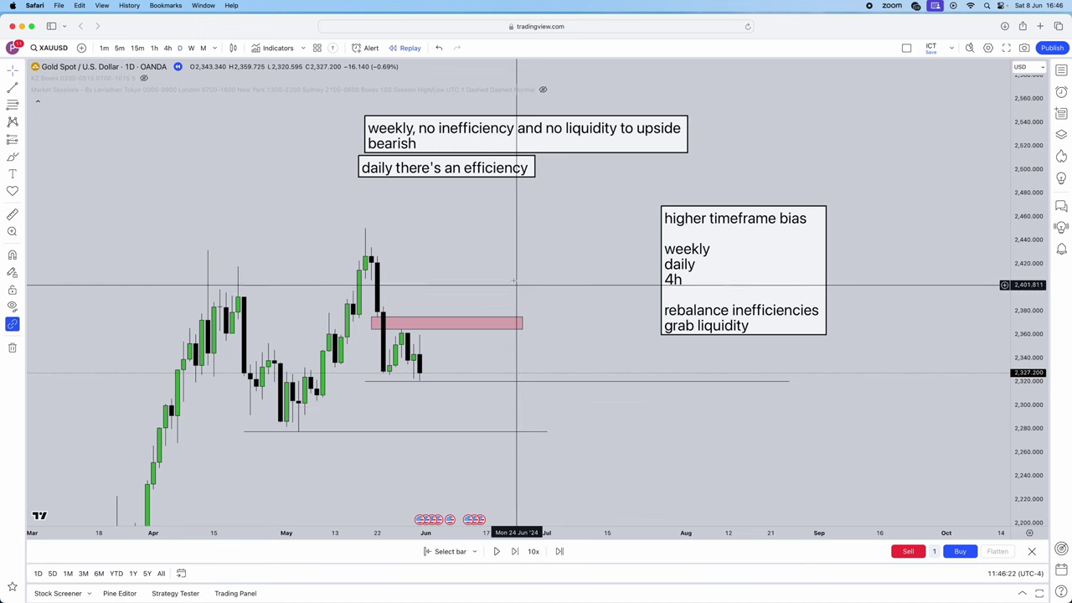
Step: Nudge the daily note lower and, on the 4h timeframe, draw a falling trend line across the highs from about 2,368 to 2,352
drag(499, 161, 504, 170)
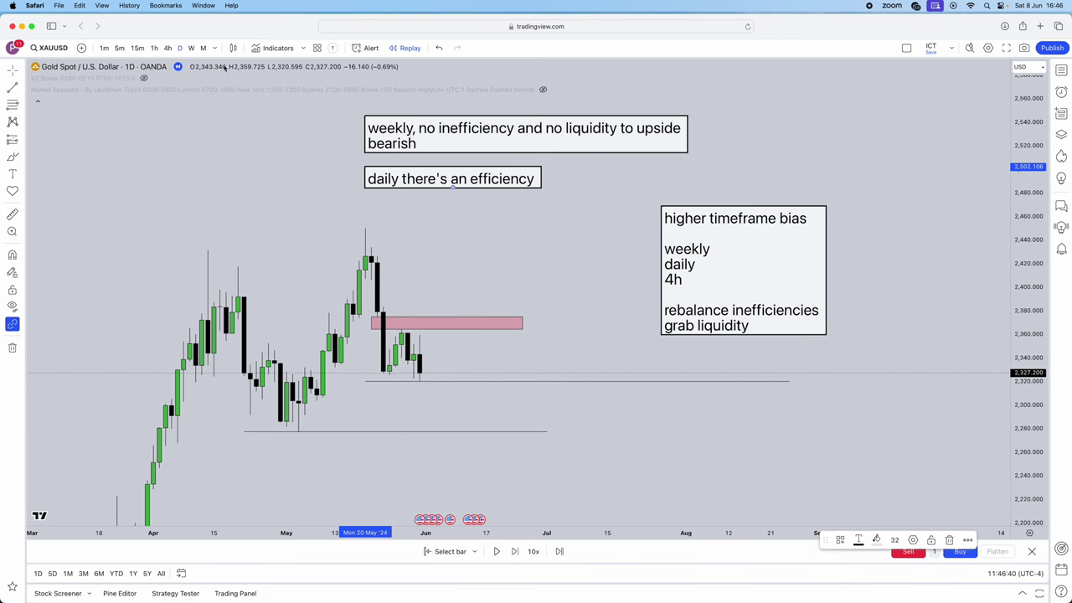
click(171, 48)
drag(358, 215, 382, 302)
scroll(489, 278, down, 3)
drag(496, 278, 343, 245)
click(13, 87)
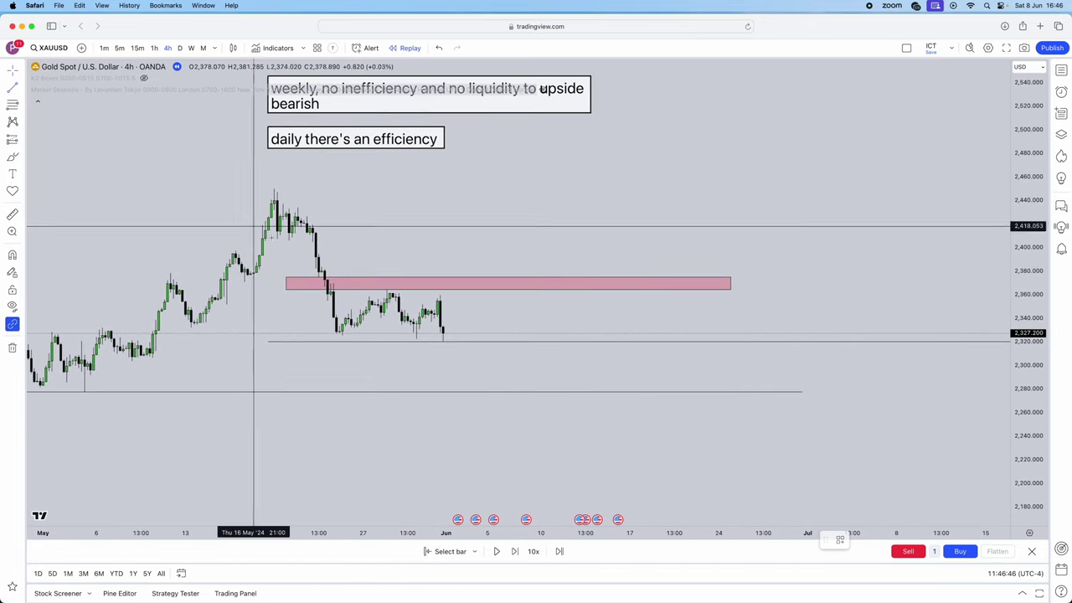
click(334, 285)
click(520, 304)
click(499, 342)
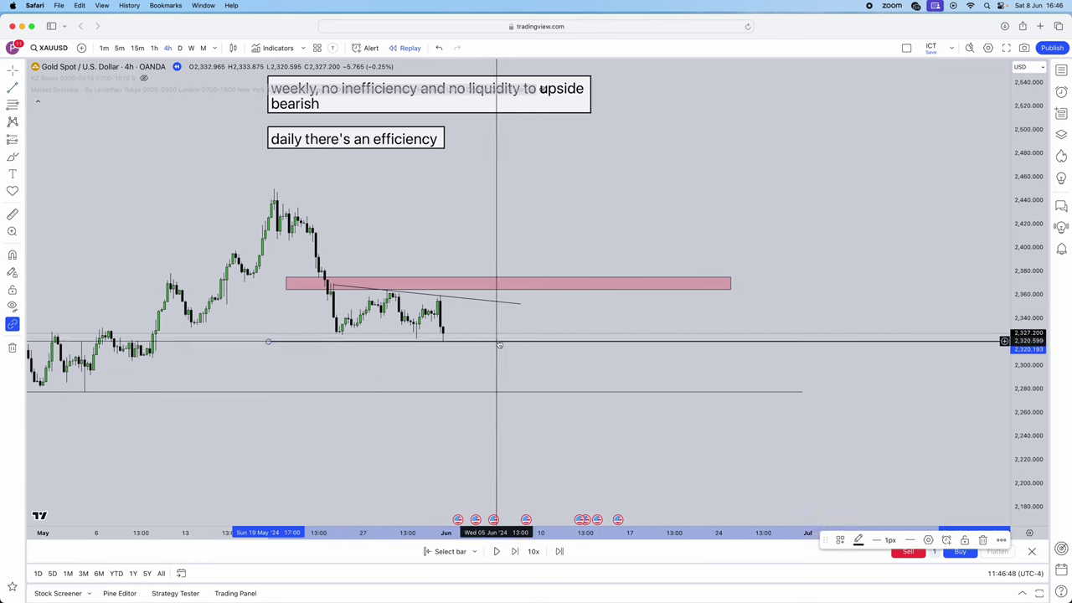
Step: Stretch the price scale and reposition the weekly and daily notes above the candles, anchoring the daily note at 22 May '24 and about 2,448
drag(1022, 441, 1016, 308)
drag(815, 342, 819, 408)
drag(592, 175, 620, 301)
drag(429, 196, 472, 306)
drag(489, 144, 488, 261)
drag(629, 209, 599, 67)
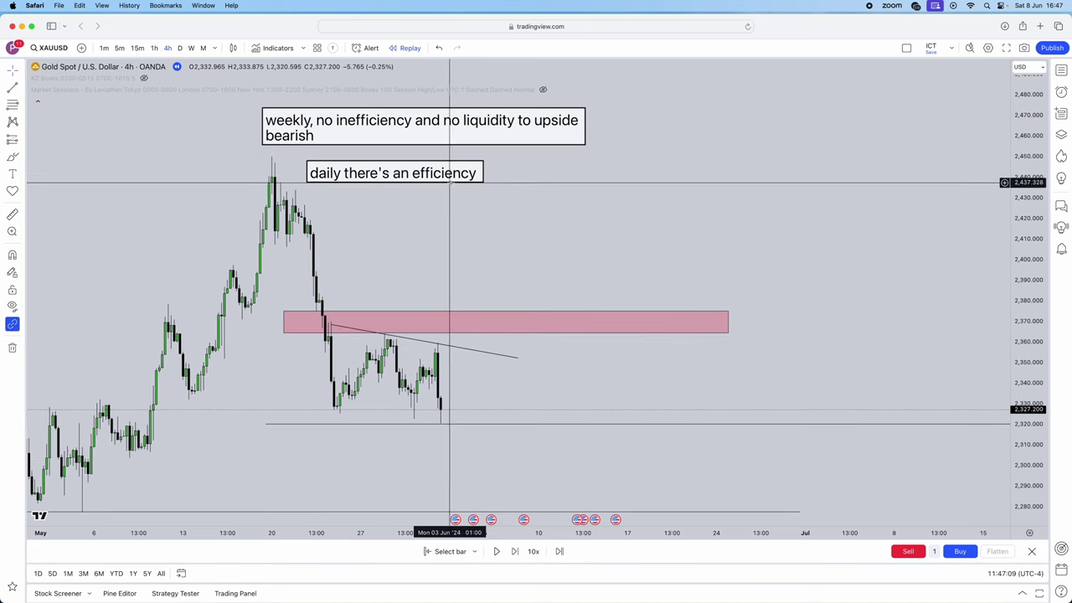
Step: Extend the daily note to read "daily there's an efficiency, bullish until inefficiency"
double_click(463, 174)
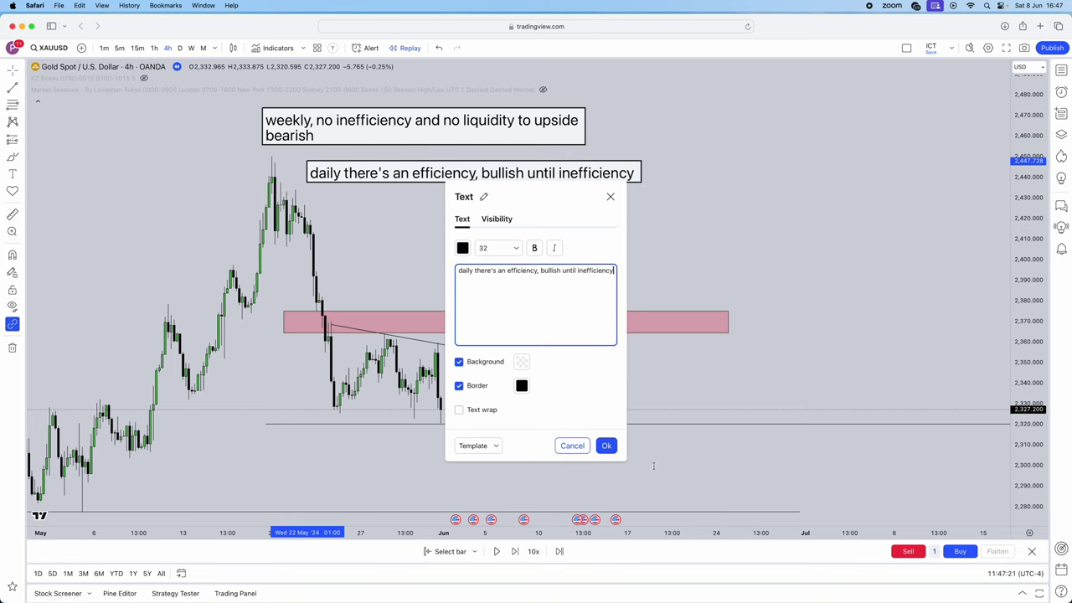
click(607, 445)
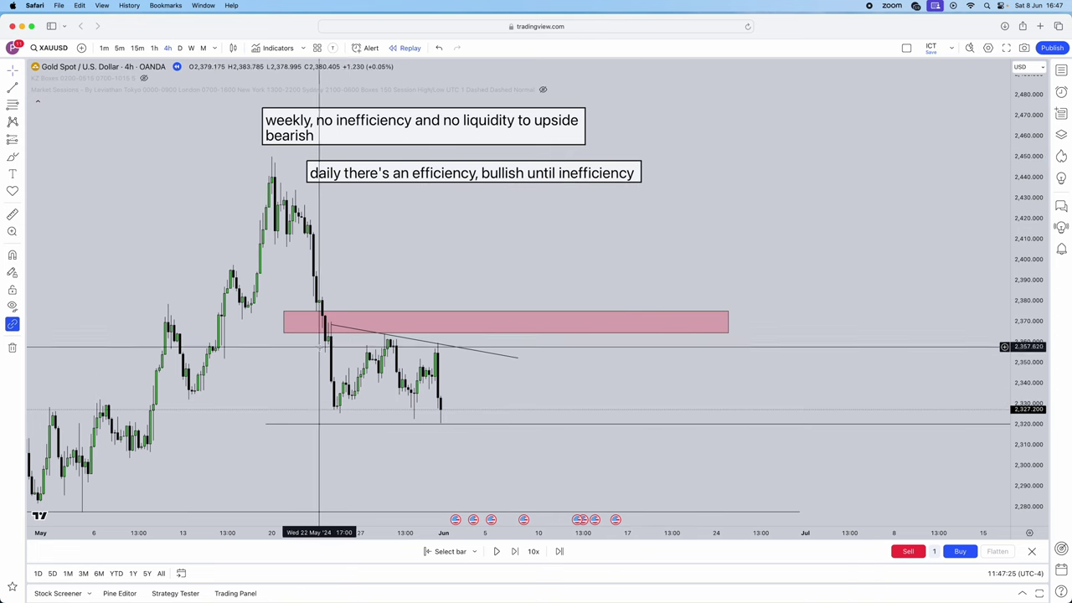
Step: Add a text note below the daily note reading "trendline liquide to upside, so bullish until that's taken"
drag(328, 371, 302, 345)
scroll(301, 342, down, 1)
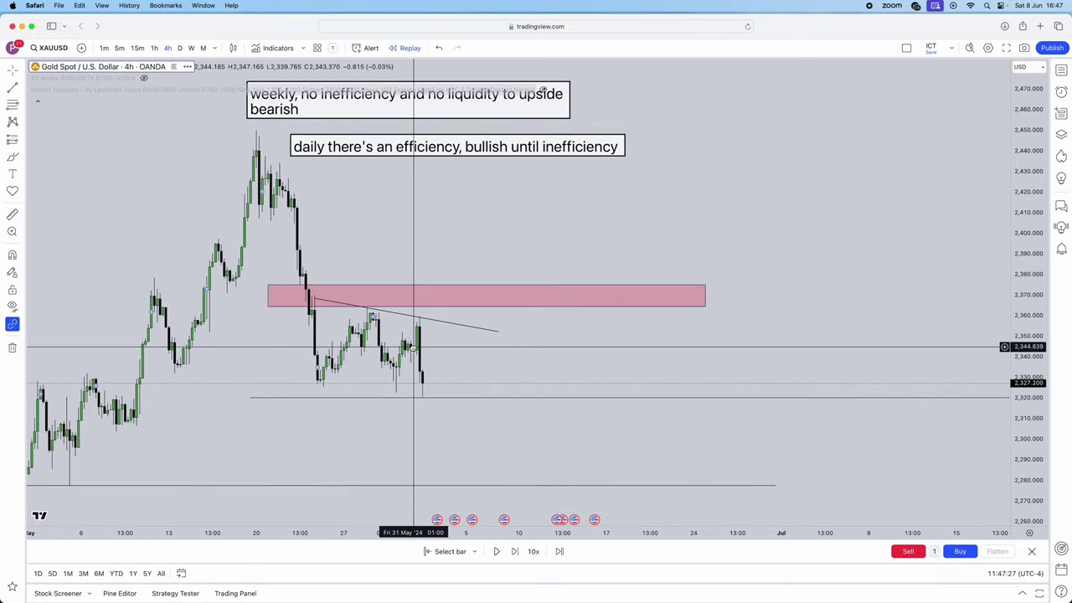
drag(414, 347, 398, 351)
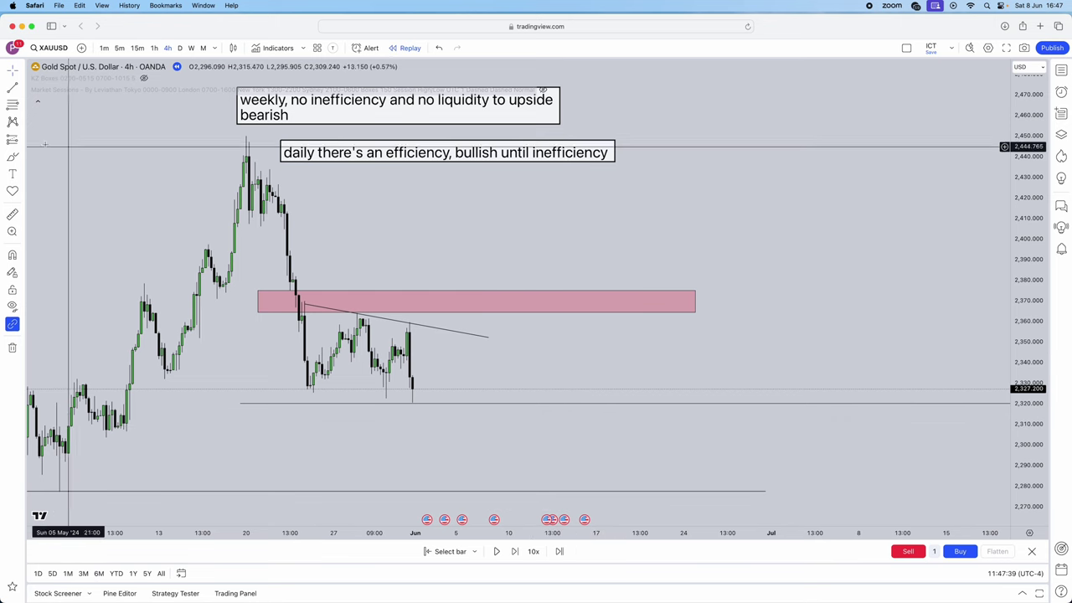
click(339, 176)
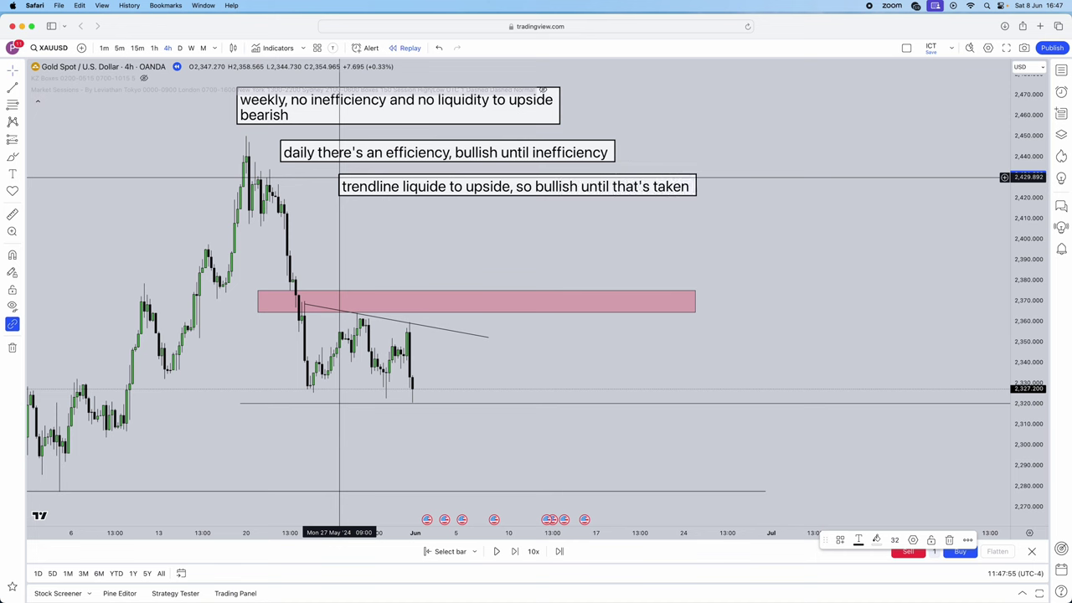
click(581, 233)
Step: Line up the daily and trendline notes beneath the weekly note and prefix the trendline note with "4h"
drag(447, 154, 499, 156)
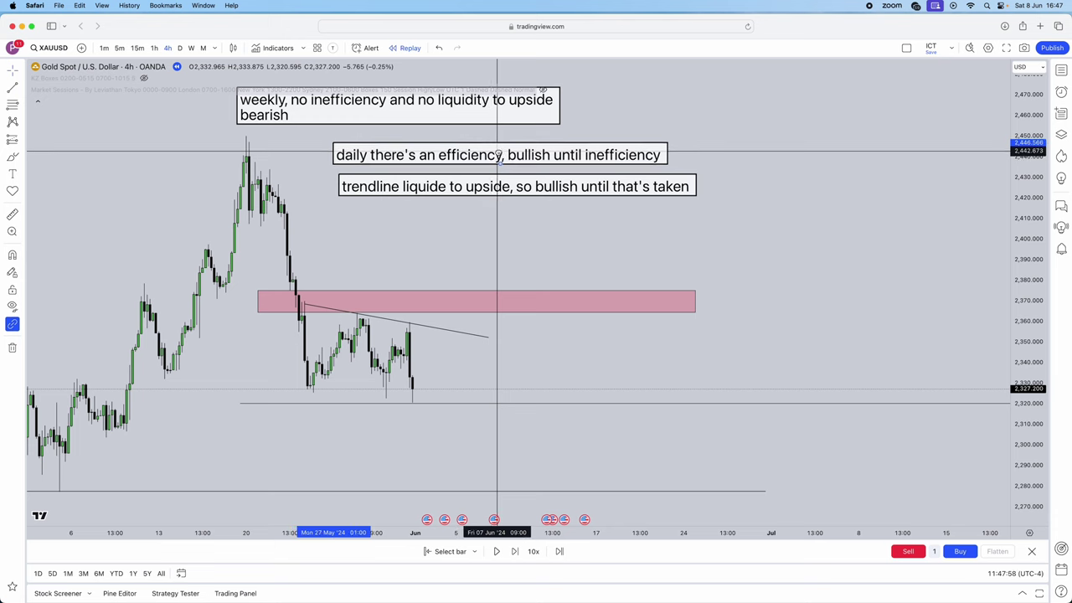
drag(424, 182, 401, 183)
double_click(323, 186)
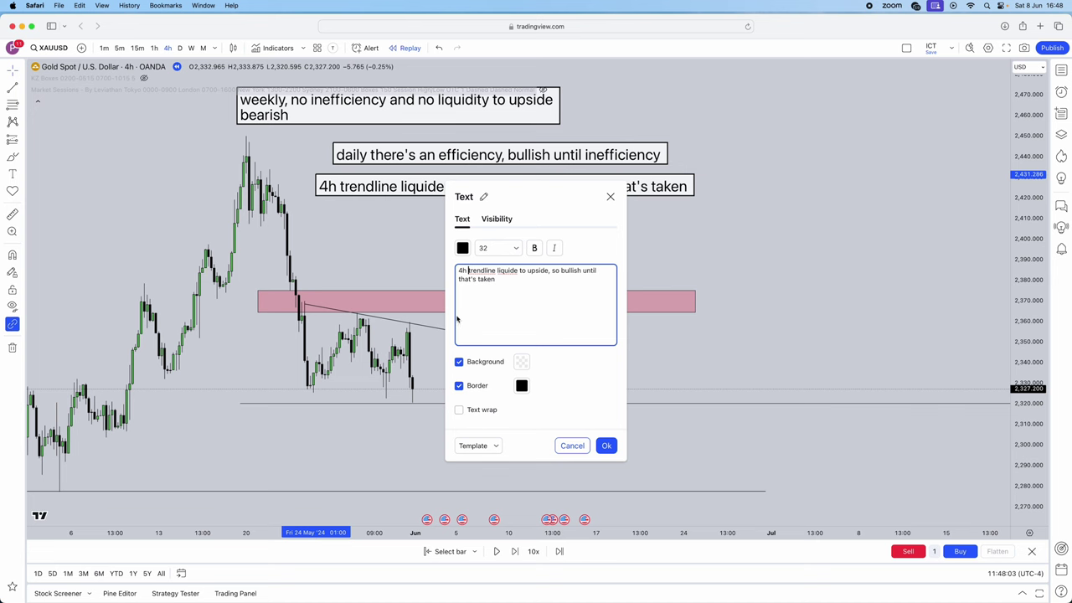
click(606, 446)
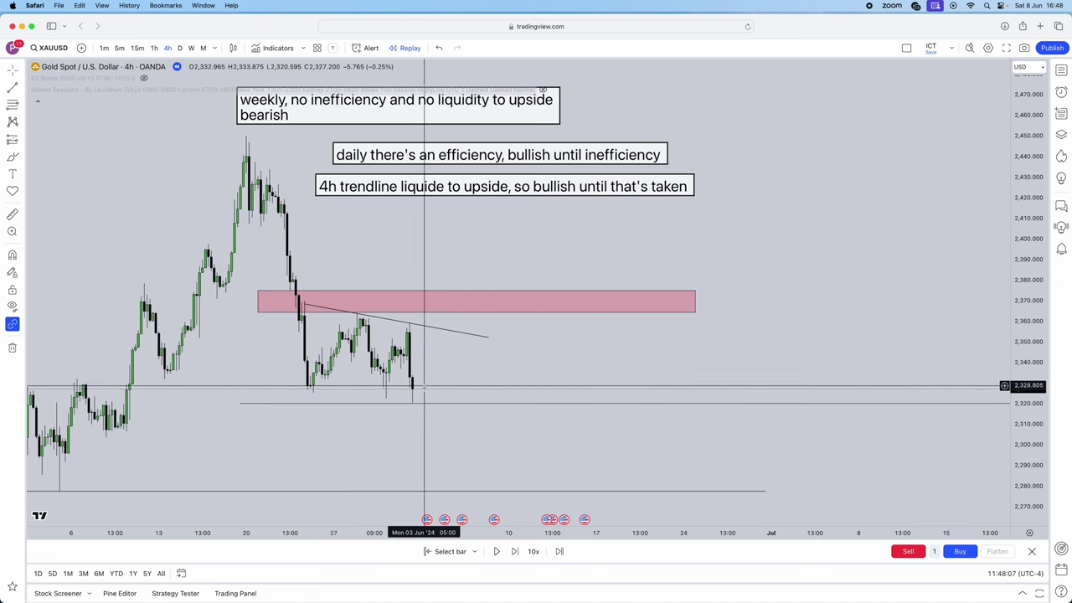
Step: Advance the 4h replay bar by bar until price passes the trend line and trades into the daily inefficiency box
click(515, 551)
click(515, 551)
click(515, 551)
click(515, 551)
click(516, 551)
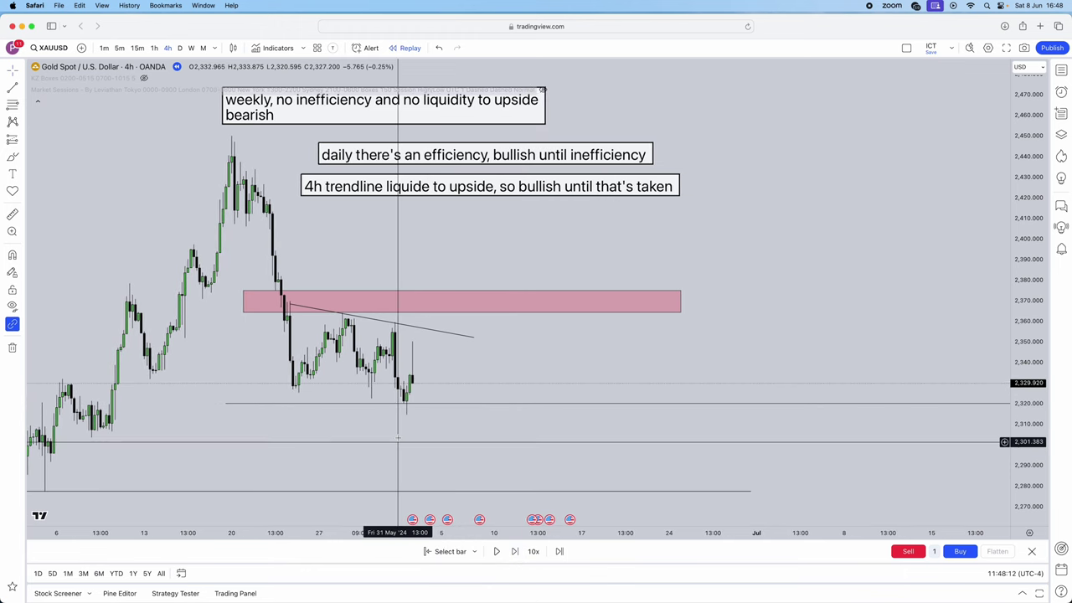
click(515, 551)
click(515, 551)
click(515, 551)
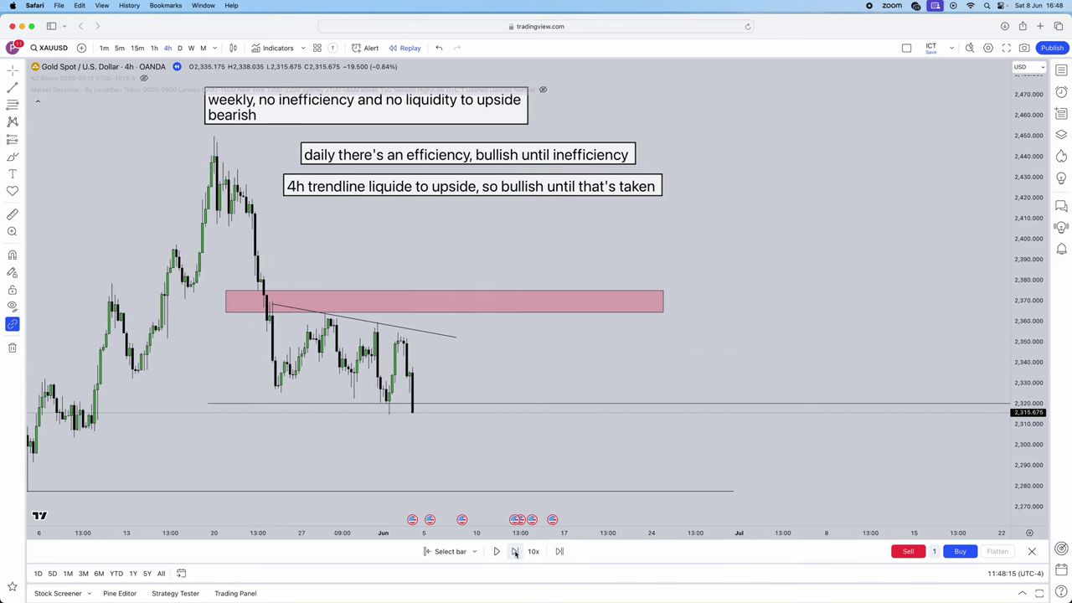
click(515, 551)
click(515, 551)
click(516, 551)
click(515, 551)
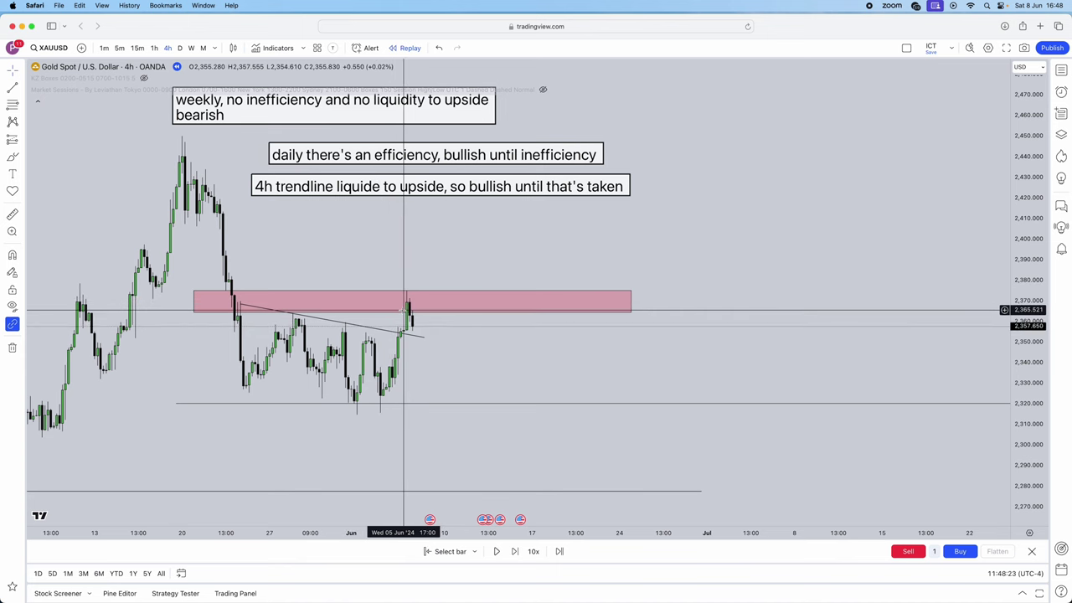
Step: Continue stepping the 4h replay forward through the sell-off to the latest available bar
click(515, 552)
click(515, 551)
click(515, 551)
click(515, 551)
click(515, 551)
click(516, 551)
Step: On the weekly timeframe, clear the notes, the inefficiency box, the trend line and the liquidity line at about 2,320
drag(661, 440, 467, 405)
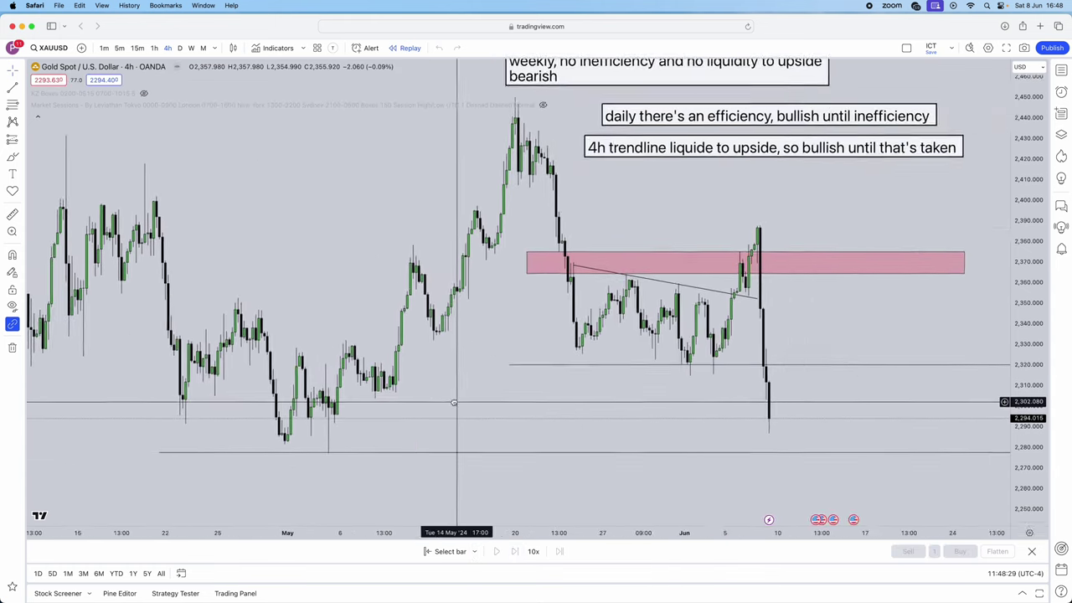
scroll(466, 406, right, 3)
click(192, 48)
scroll(979, 388, right, 5)
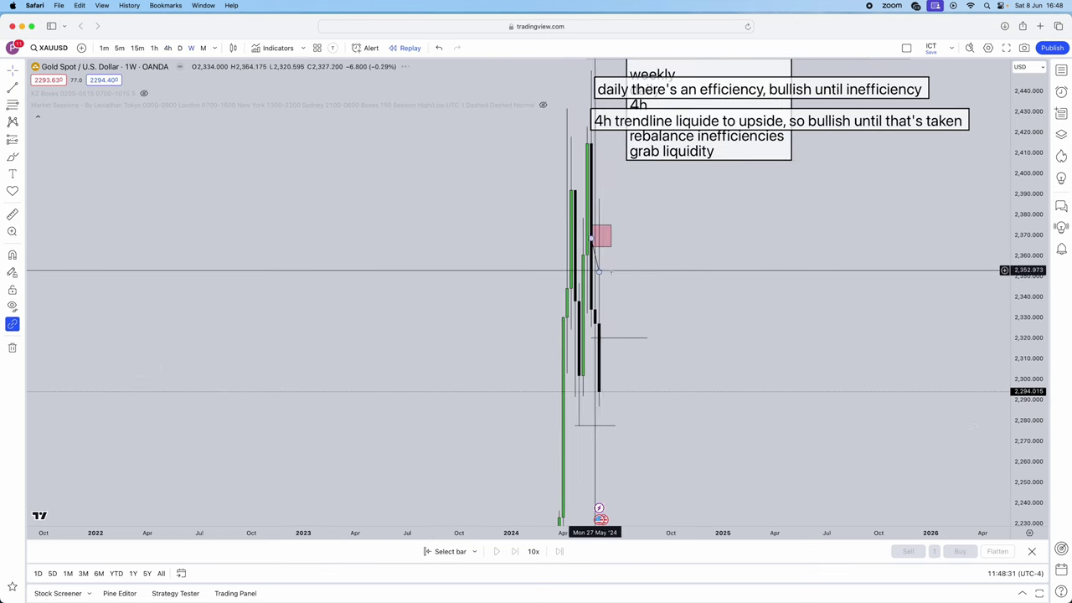
scroll(665, 318, right, 5)
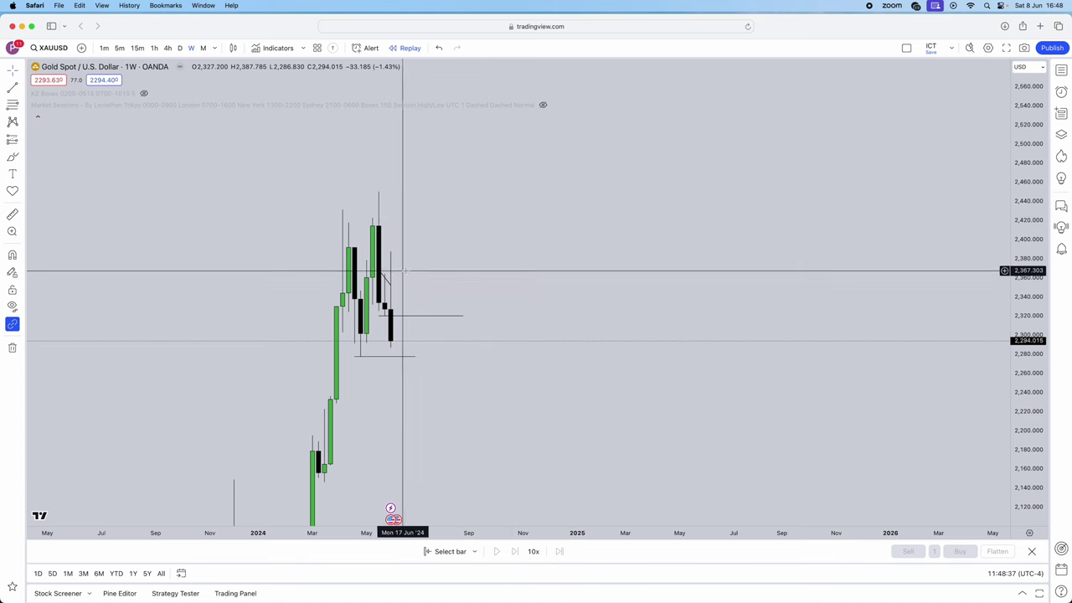
click(463, 316)
key(BackSpace)
Step: Draw a rectangle over the weekly inefficiency between about 2,236 and 2,277, from 18 Mar to 16 Sep '24
drag(625, 347, 623, 338)
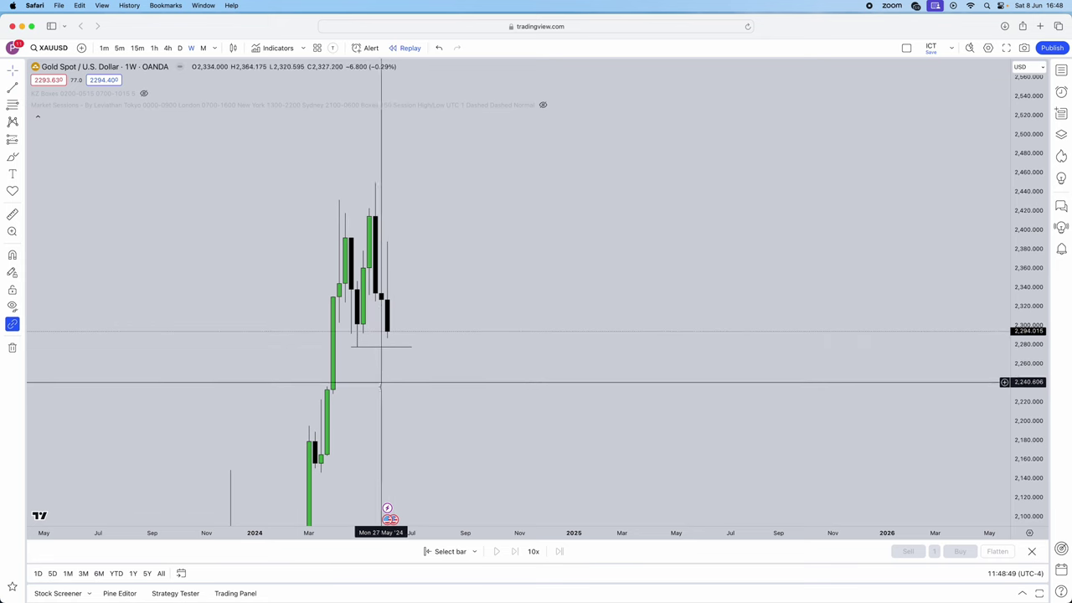
click(20, 156)
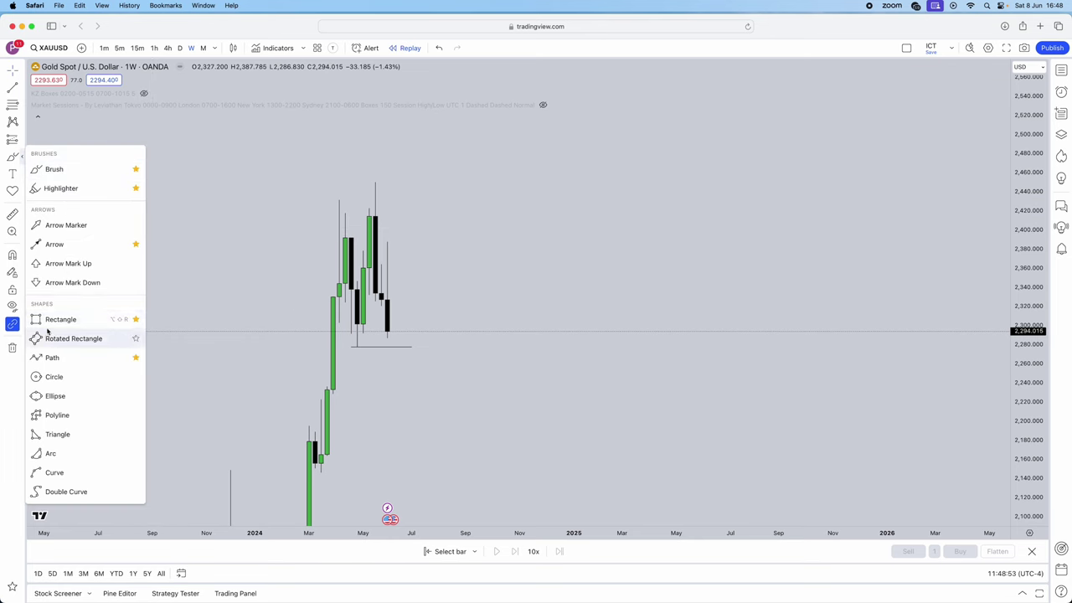
click(50, 322)
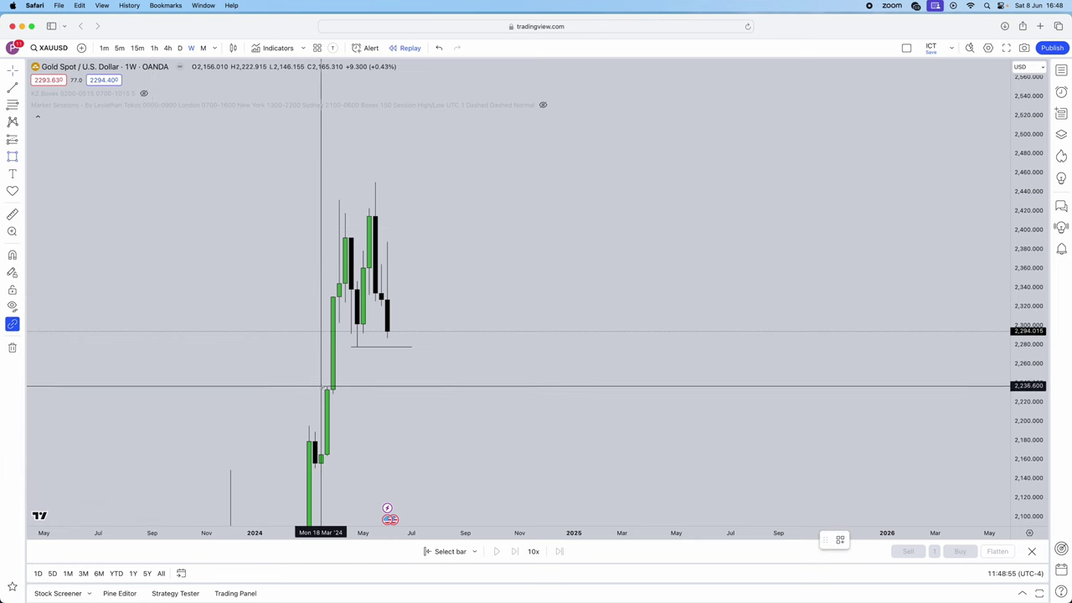
drag(321, 386, 477, 346)
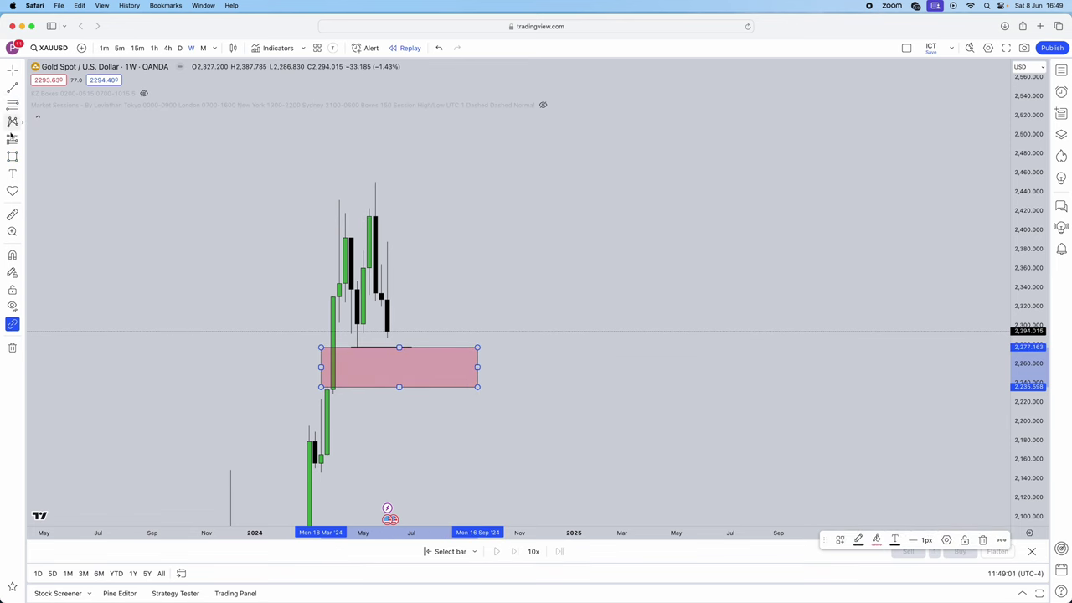
Step: On the daily timeframe, draw a trial rectangle from about 2,296 to 2,353 over the last bearish candle's inefficiency, and delete it
drag(425, 436, 390, 335)
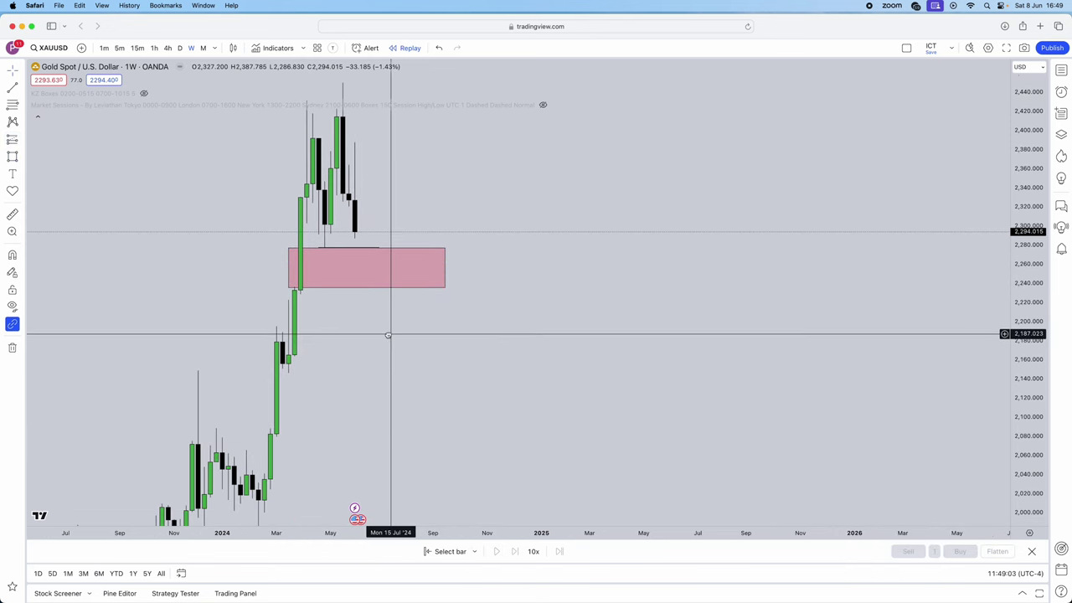
drag(337, 379, 340, 437)
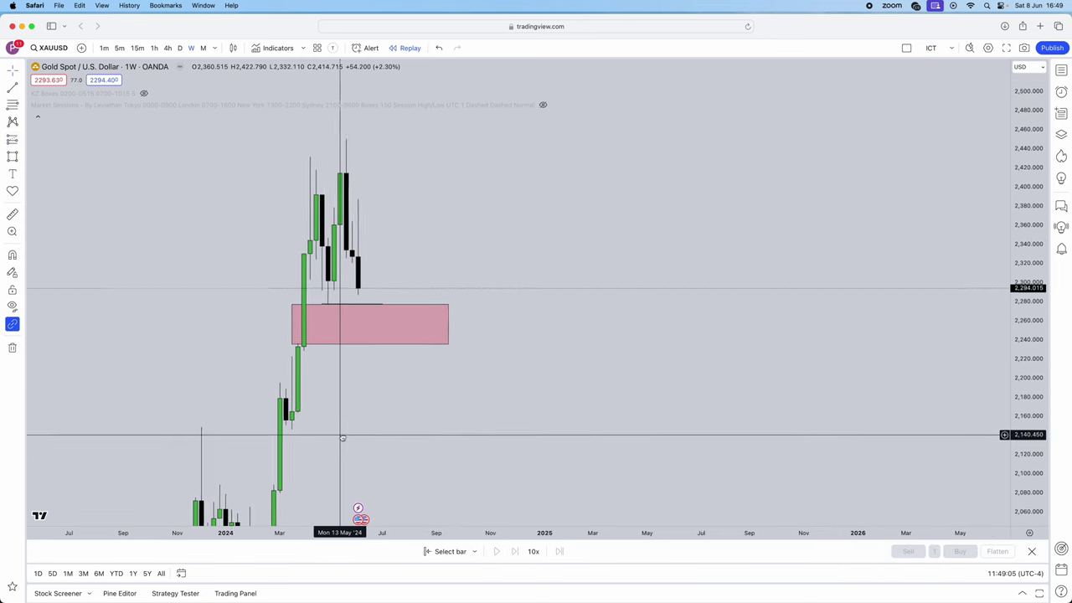
drag(611, 224, 624, 220)
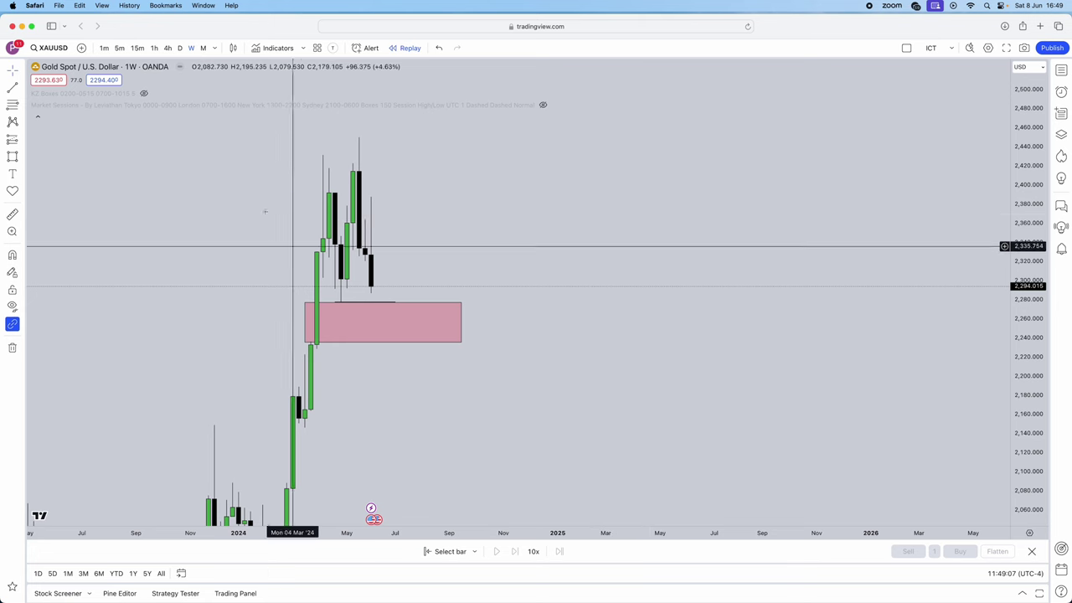
click(181, 49)
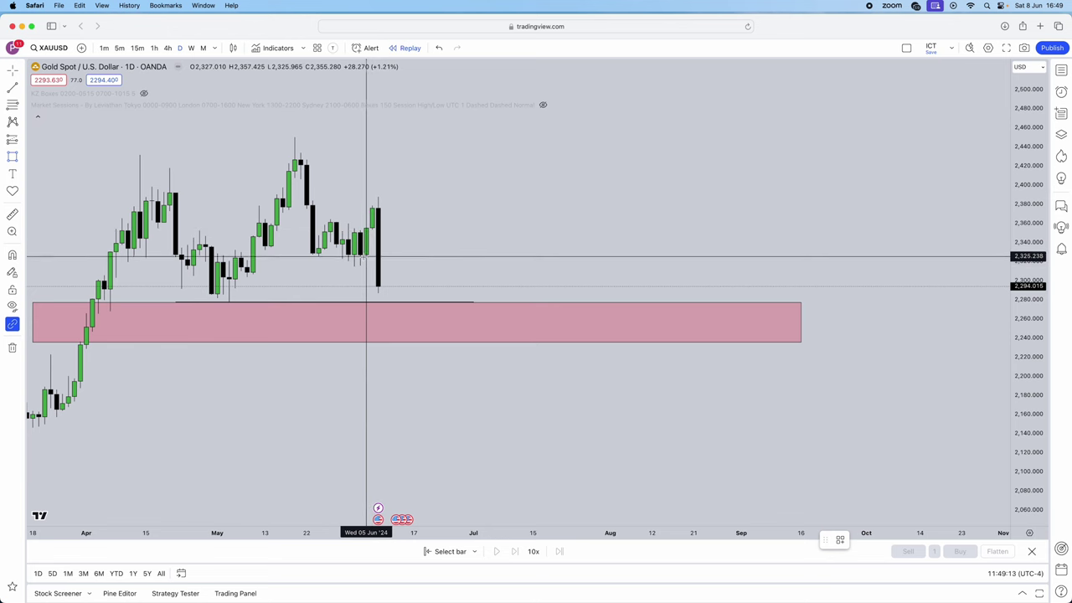
drag(366, 255, 468, 283)
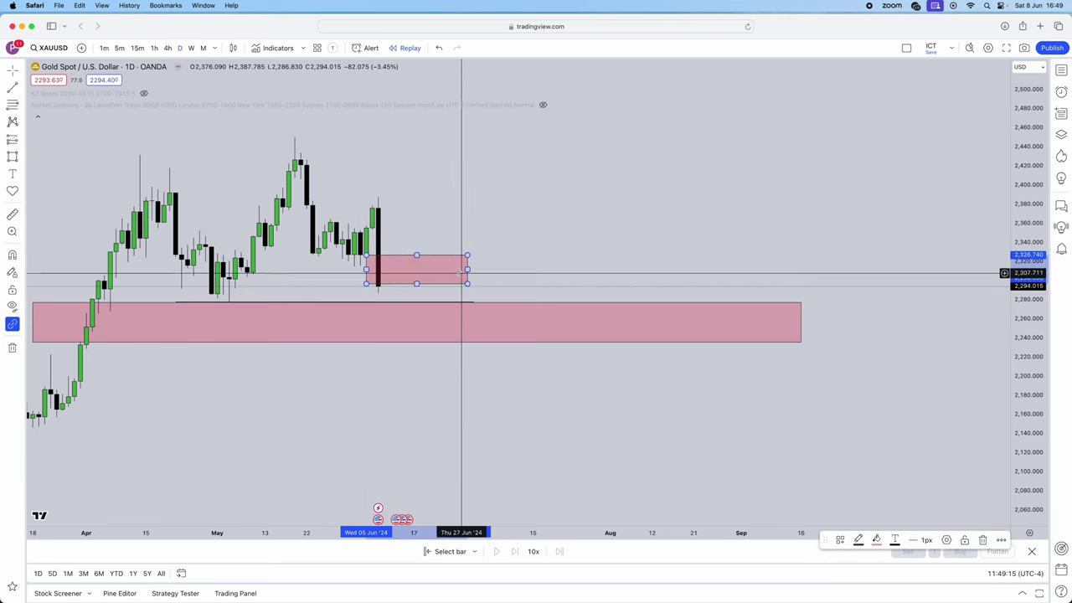
drag(366, 255, 372, 232)
click(504, 211)
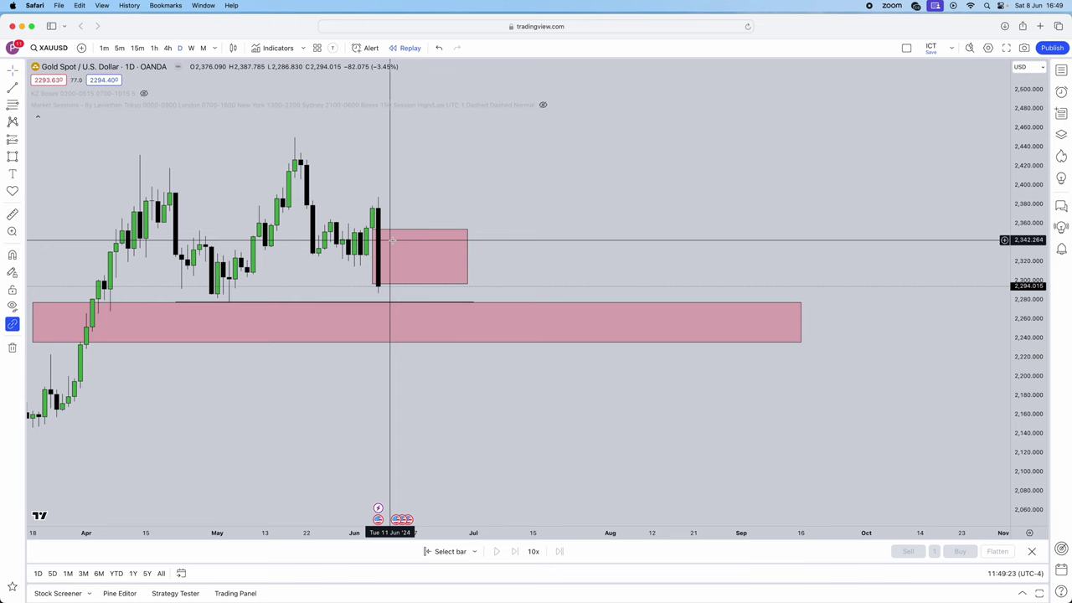
click(450, 283)
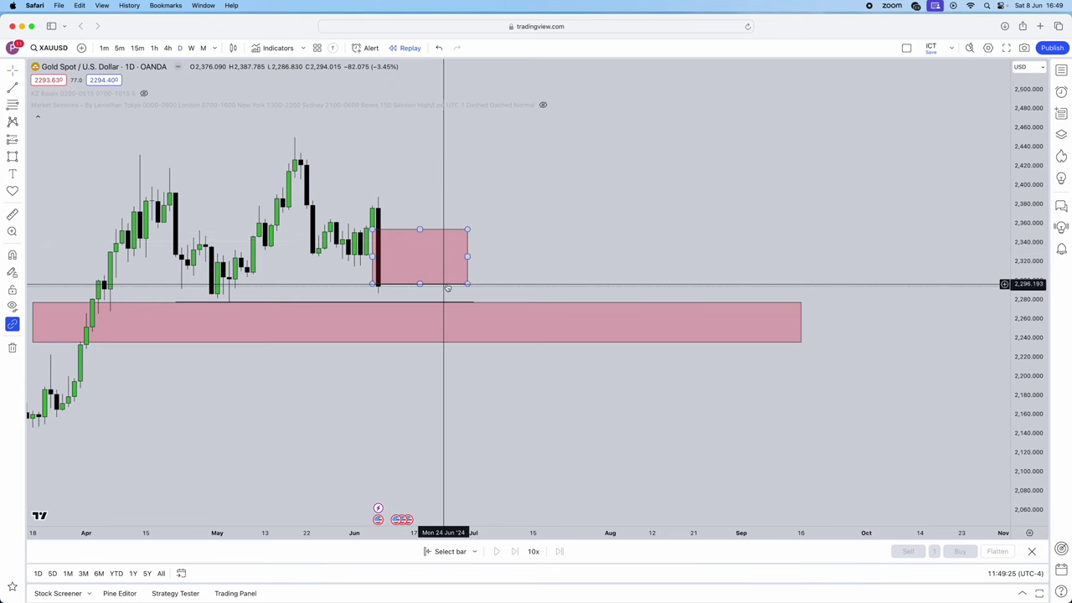
key(BackSpace)
Step: On the 4h timeframe, draw a rectangle from about 2,343 to 2,323 over the sell-off's inefficiency and extend its start back to 4 Jun
click(168, 48)
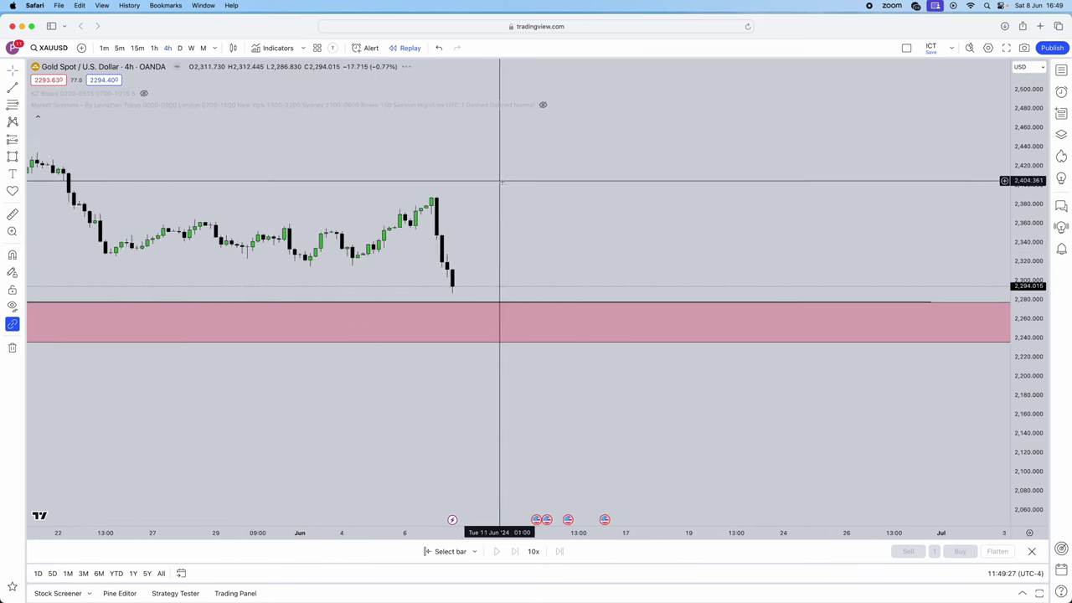
scroll(501, 181, down, 3)
drag(617, 189, 485, 192)
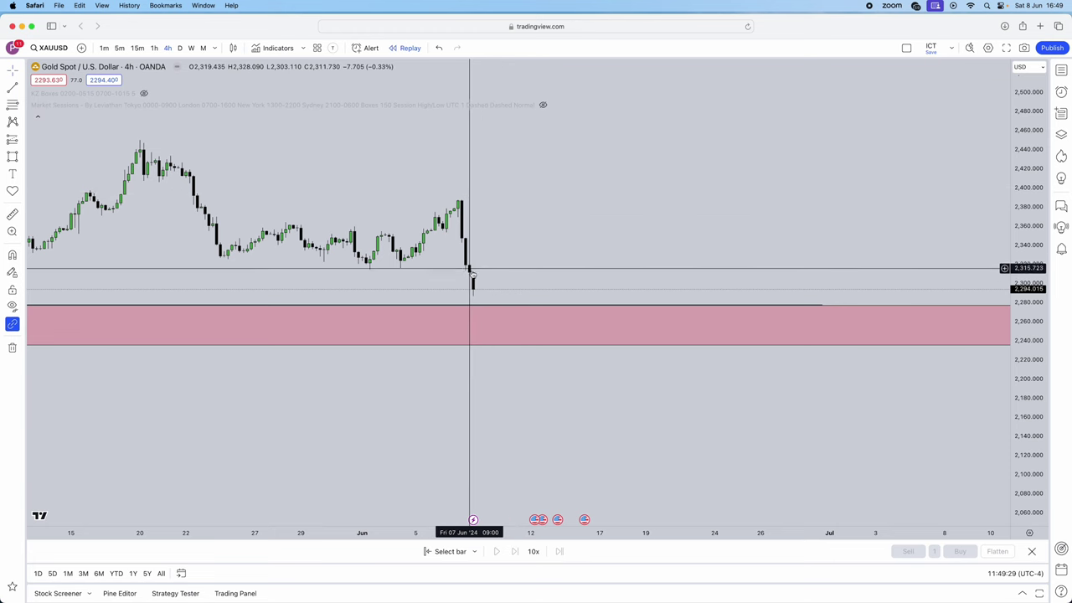
click(12, 157)
drag(450, 242, 507, 261)
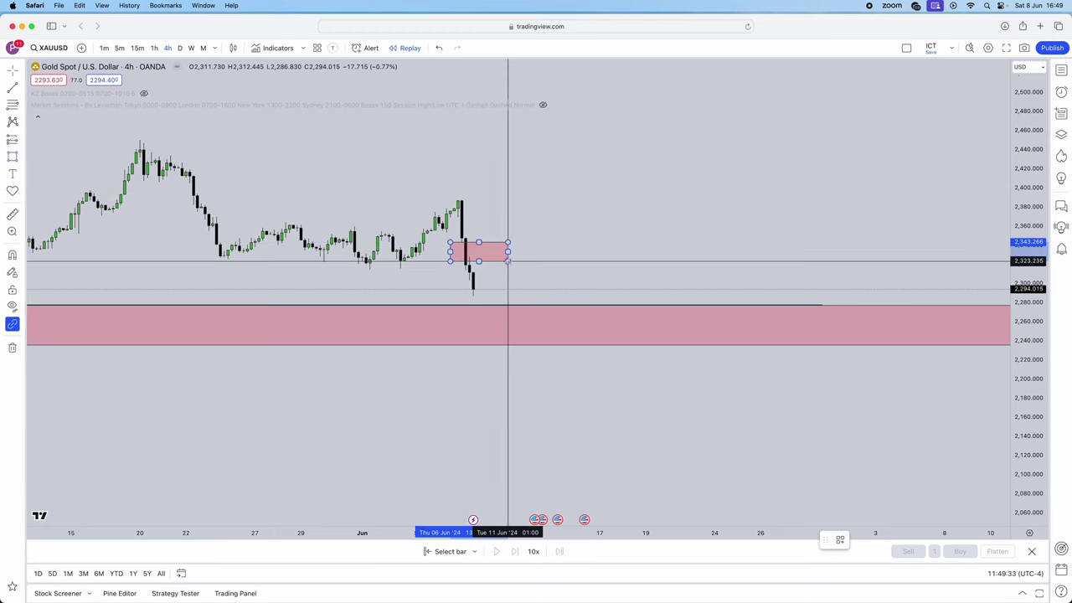
click(512, 258)
click(537, 262)
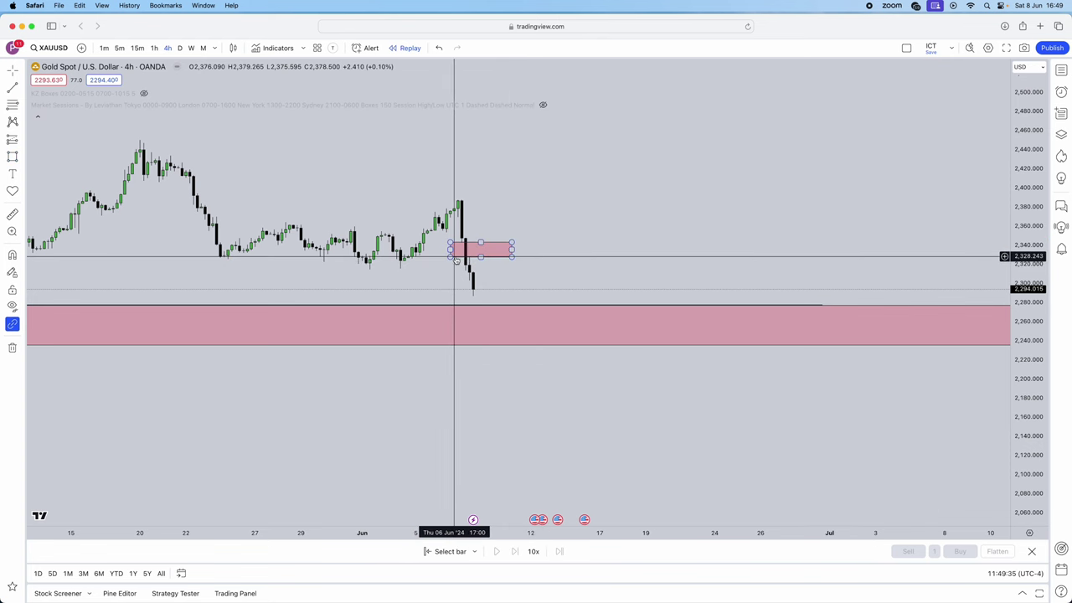
drag(450, 250, 405, 251)
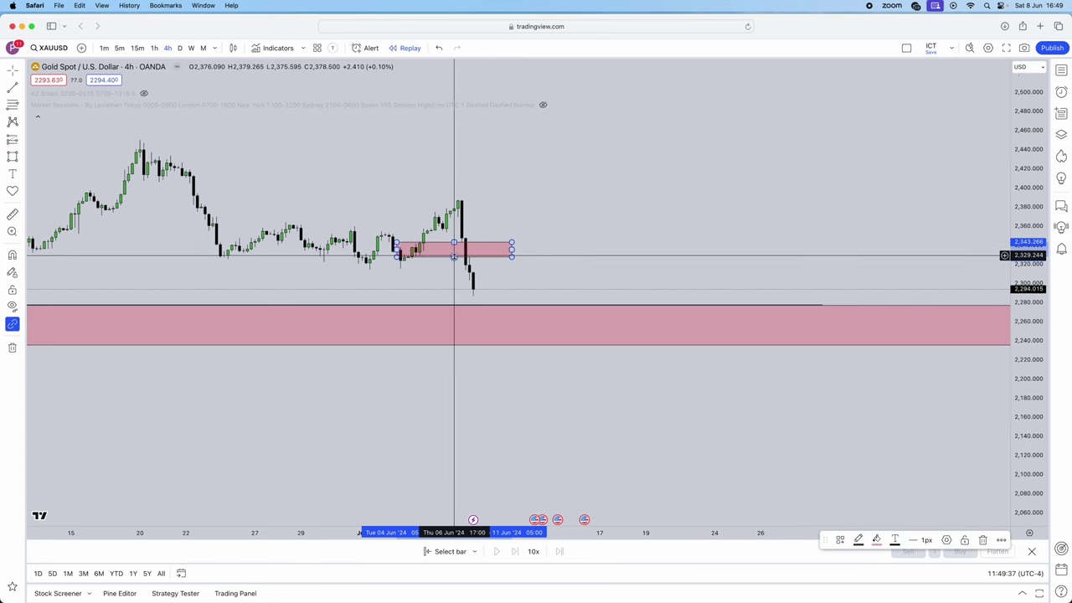
click(580, 209)
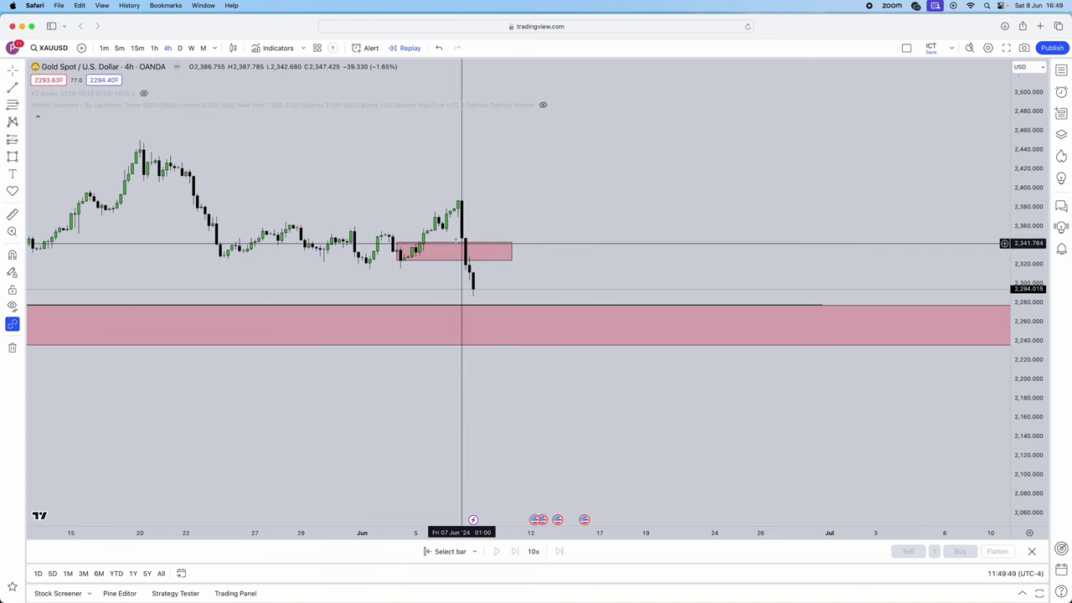
Step: Move the 4h rectangle up to about 2,350–2,369, spanning 6 to 13 Jun, and compare it on the daily timeframe
mouse_move(450, 245)
mouse_down()
mouse_move(524, 226)
mouse_move(503, 217)
mouse_up()
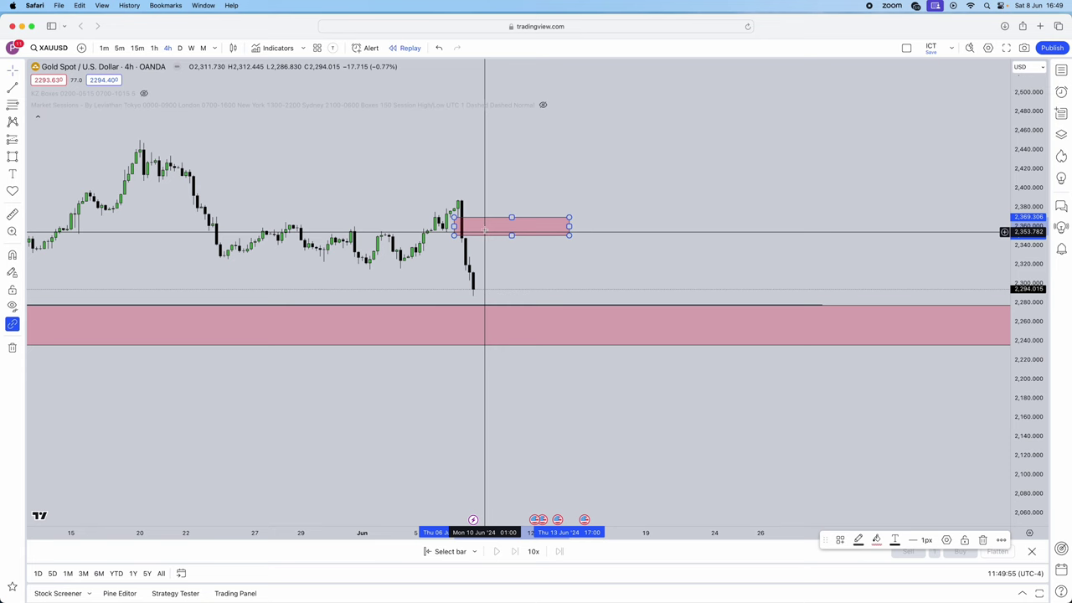
click(182, 48)
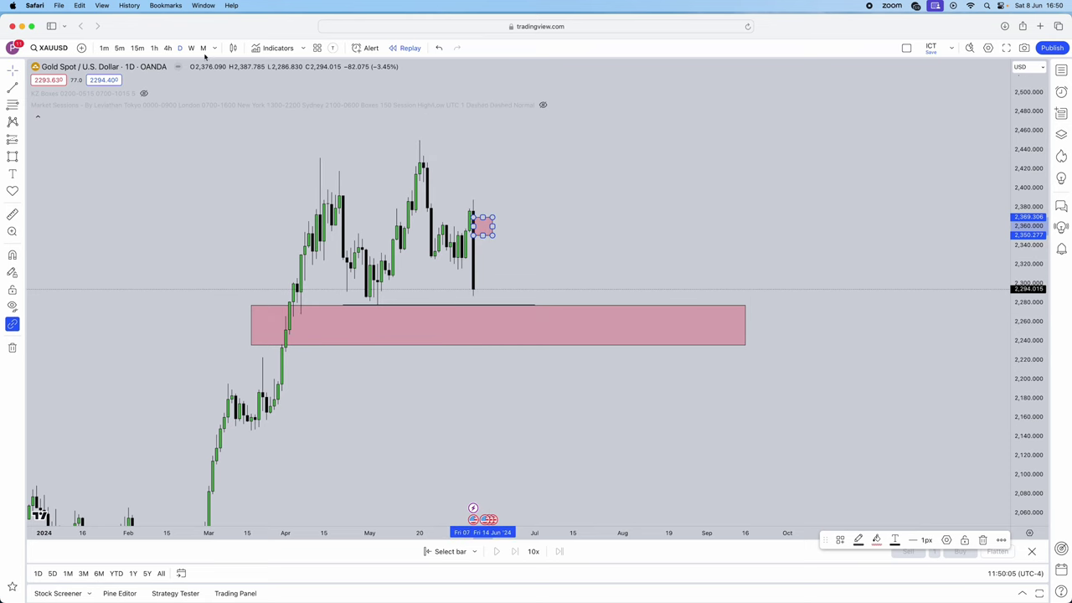
click(167, 48)
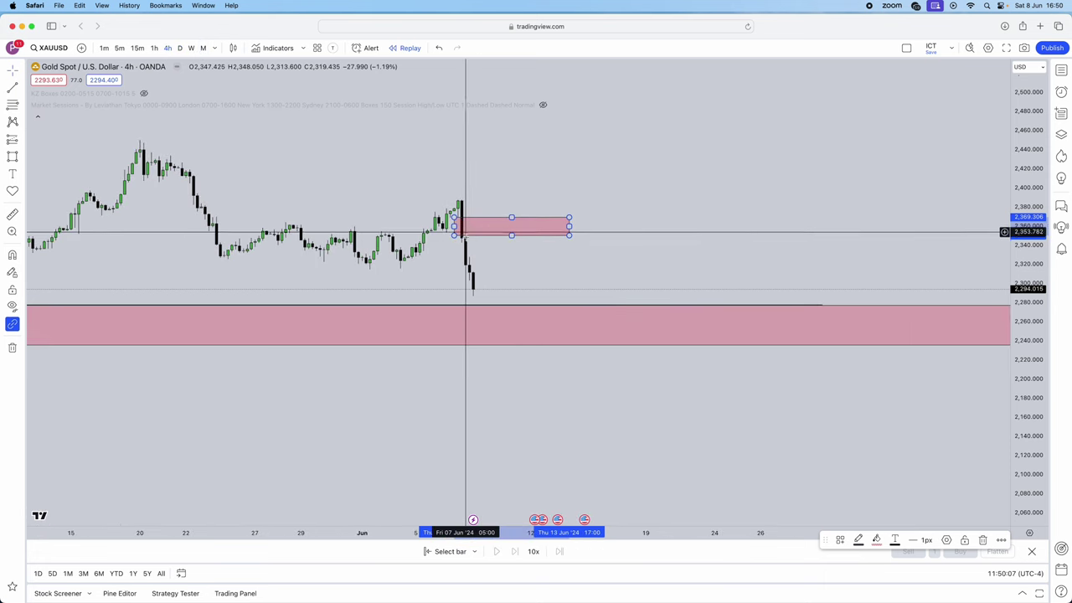
click(22, 142)
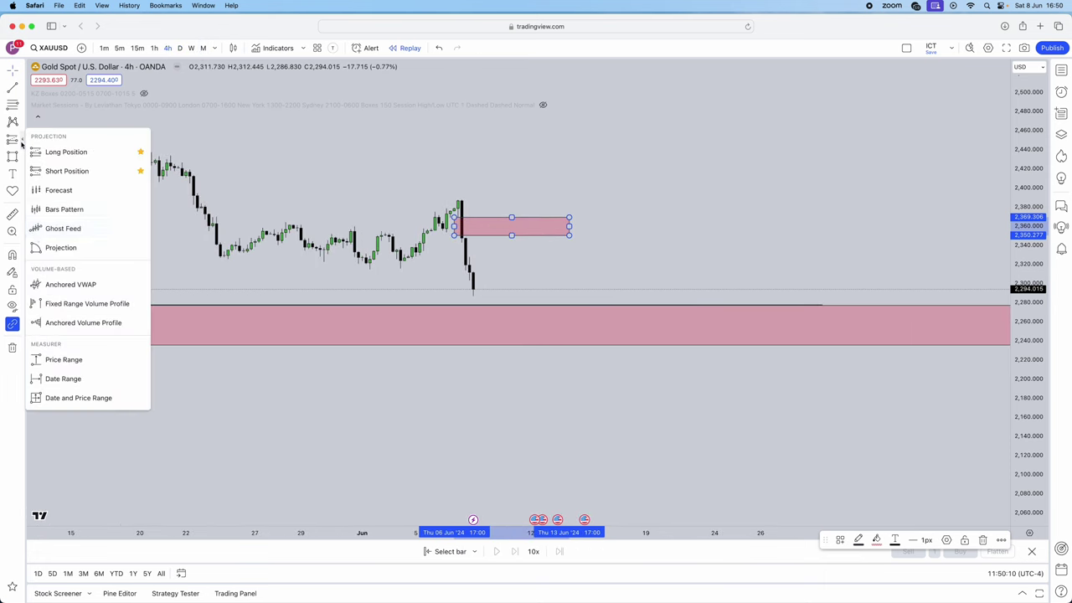
click(20, 190)
click(17, 175)
click(22, 174)
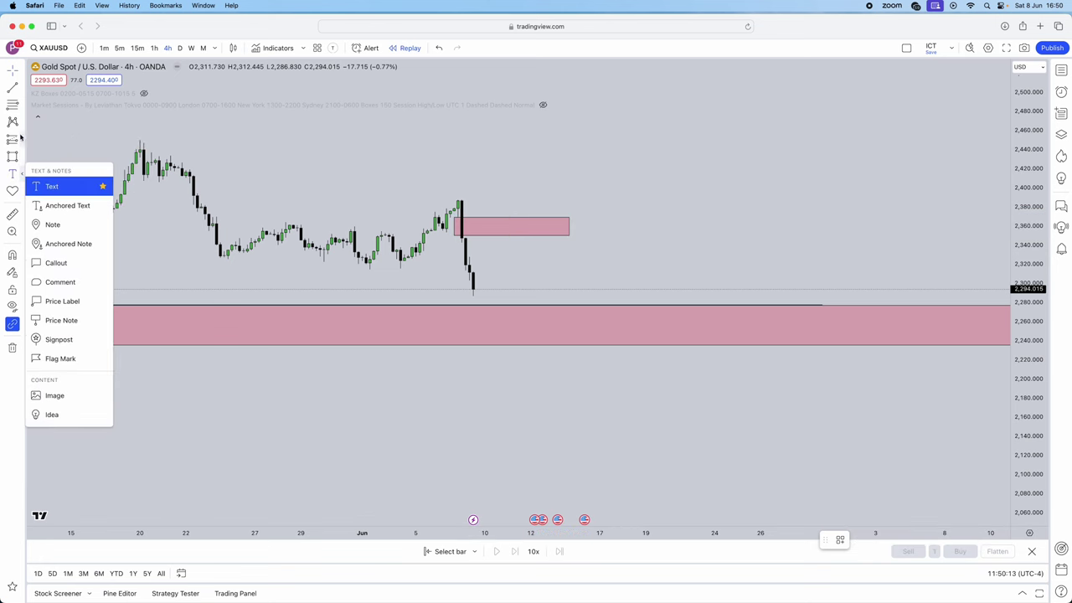
click(21, 106)
click(23, 124)
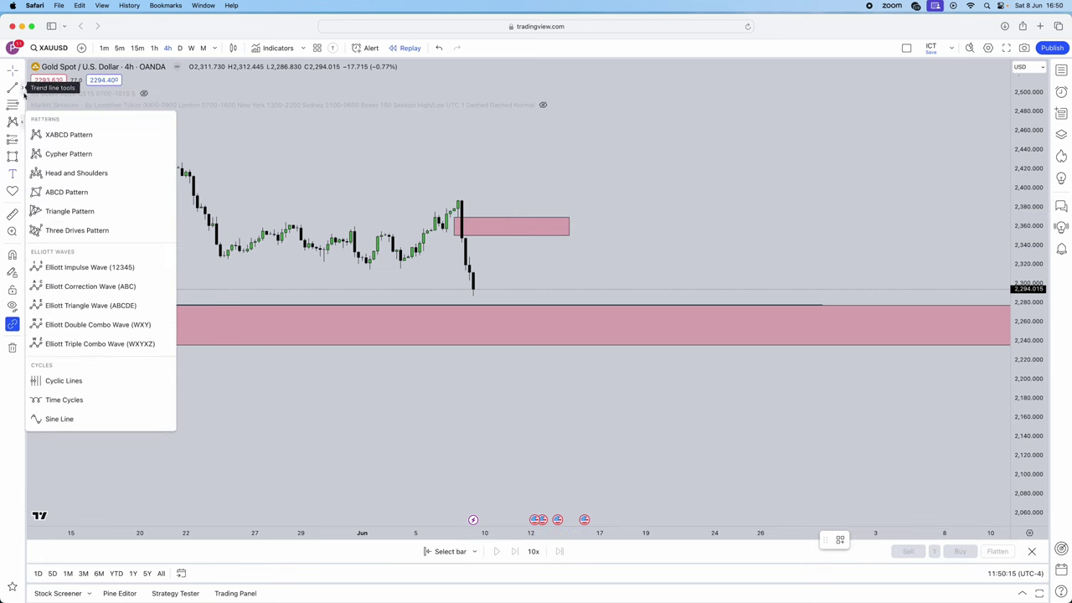
click(23, 89)
click(20, 156)
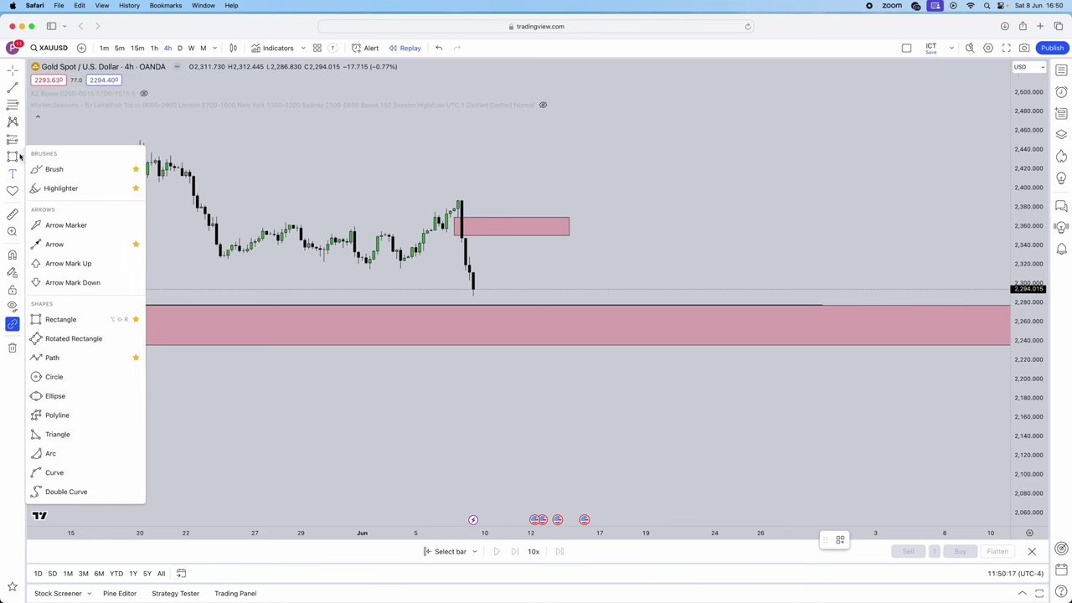
click(21, 173)
Step: Brush two projected price paths between the 4h rectangle and the weekly inefficiency, plus a short stroke across the 4h rectangle
click(24, 159)
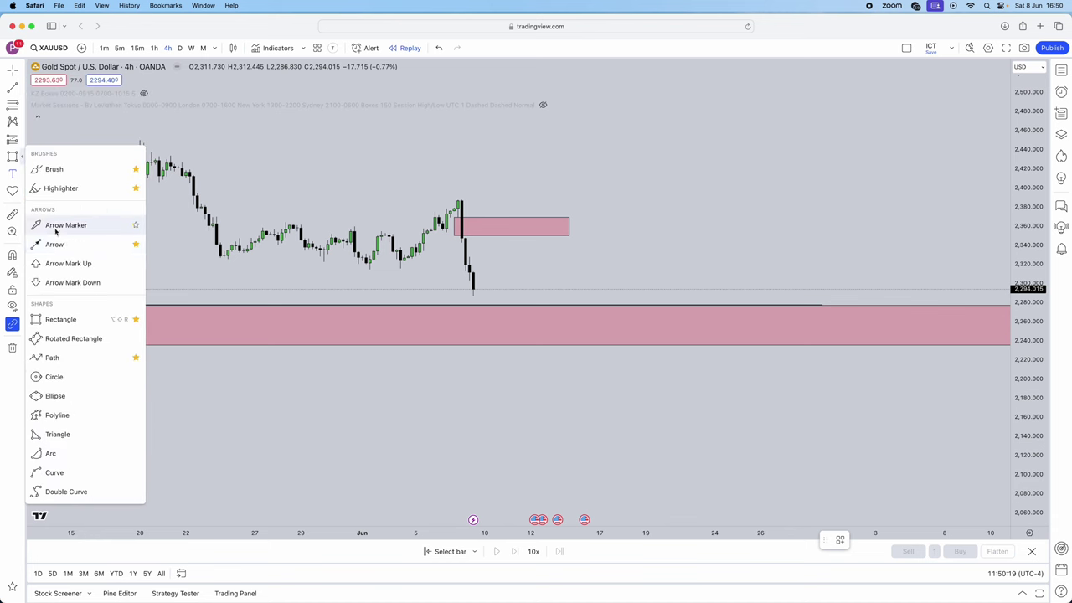
click(68, 174)
mouse_move(479, 290)
mouse_down()
mouse_move(496, 230)
mouse_move(527, 362)
mouse_up()
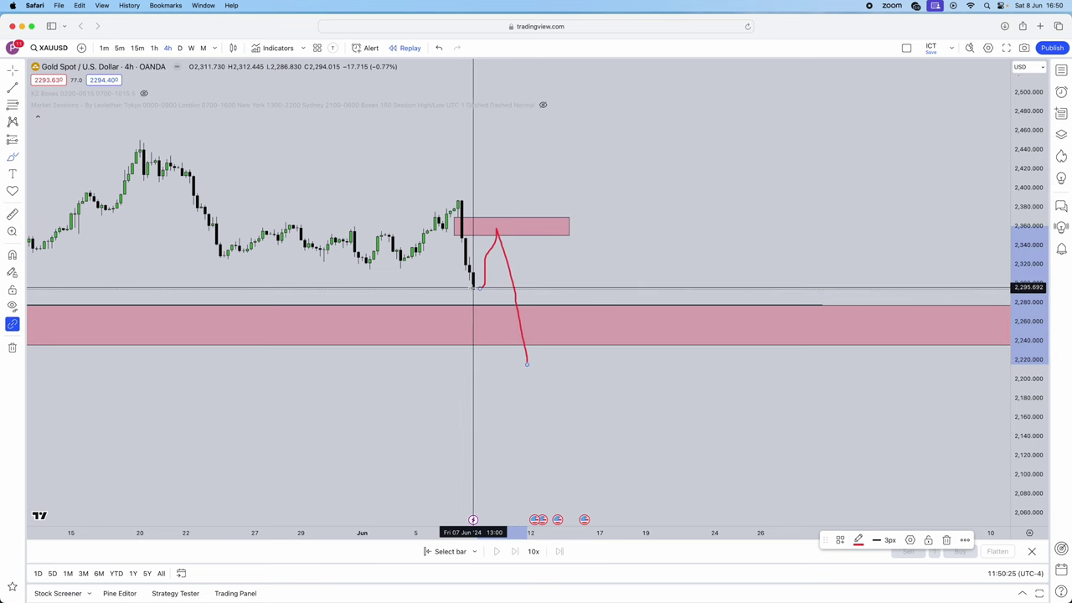
mouse_move(473, 288)
mouse_down()
mouse_move(491, 317)
mouse_move(508, 302)
mouse_move(533, 222)
mouse_up()
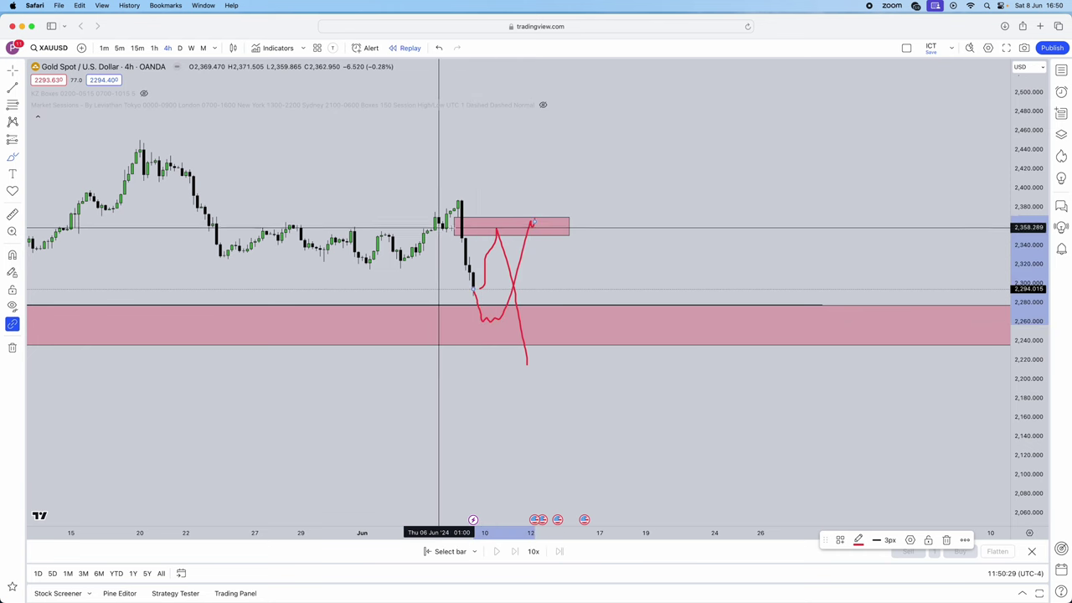
drag(456, 222, 484, 237)
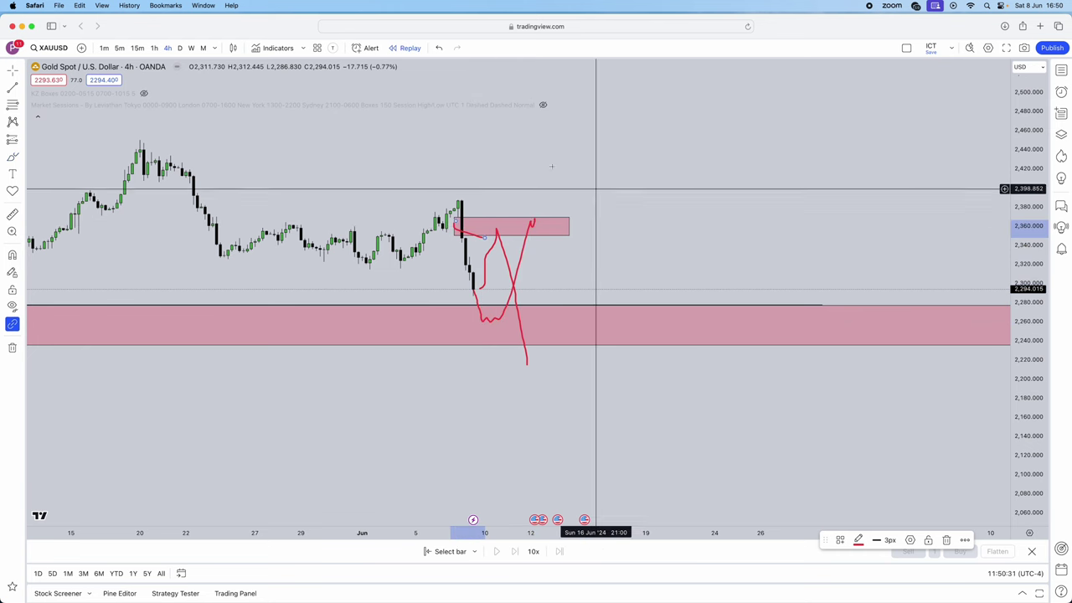
Step: On the daily timeframe, remove all the brushed price paths, check the 15m timeframe and return to 4h
click(180, 48)
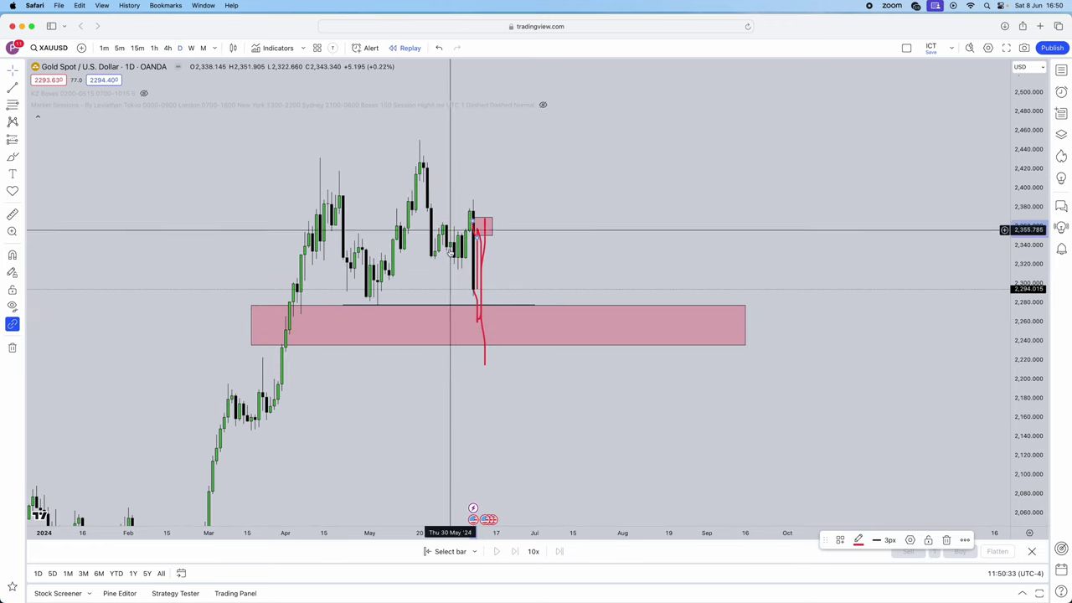
click(479, 274)
key(BackSpace)
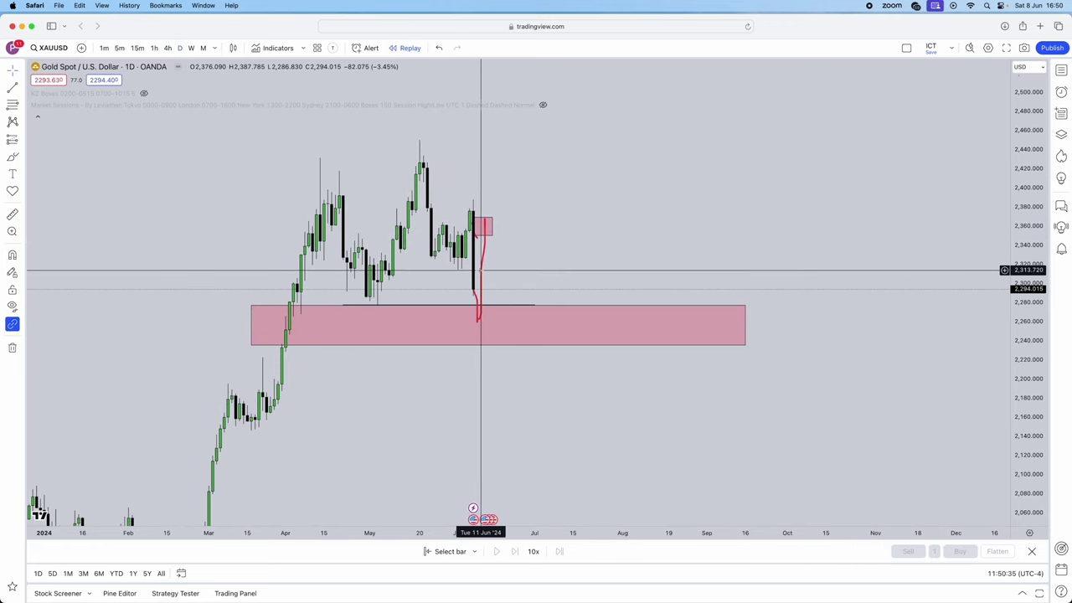
key(super+z)
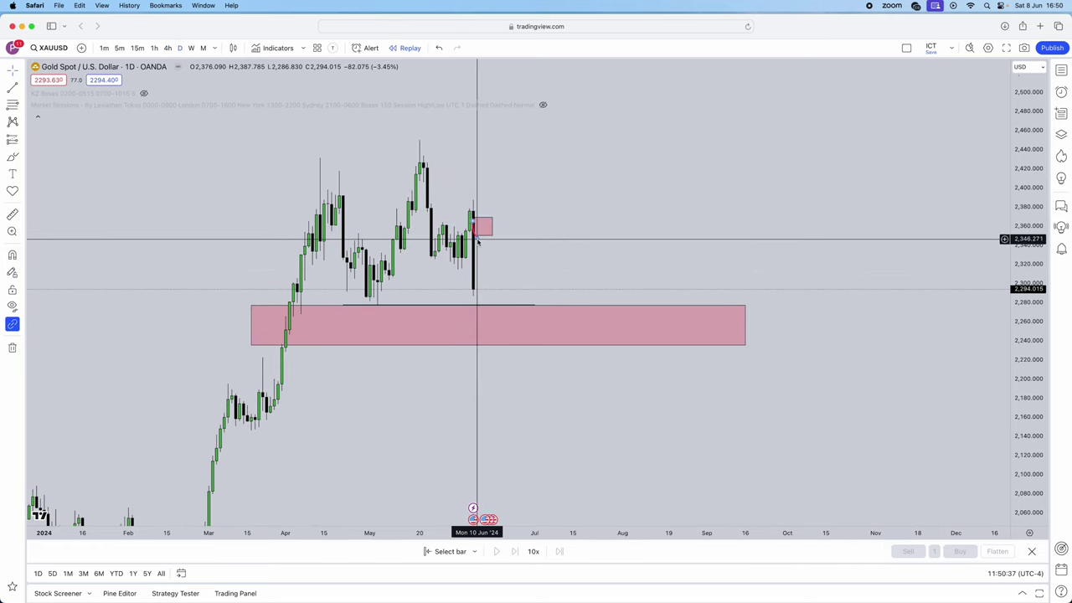
click(137, 48)
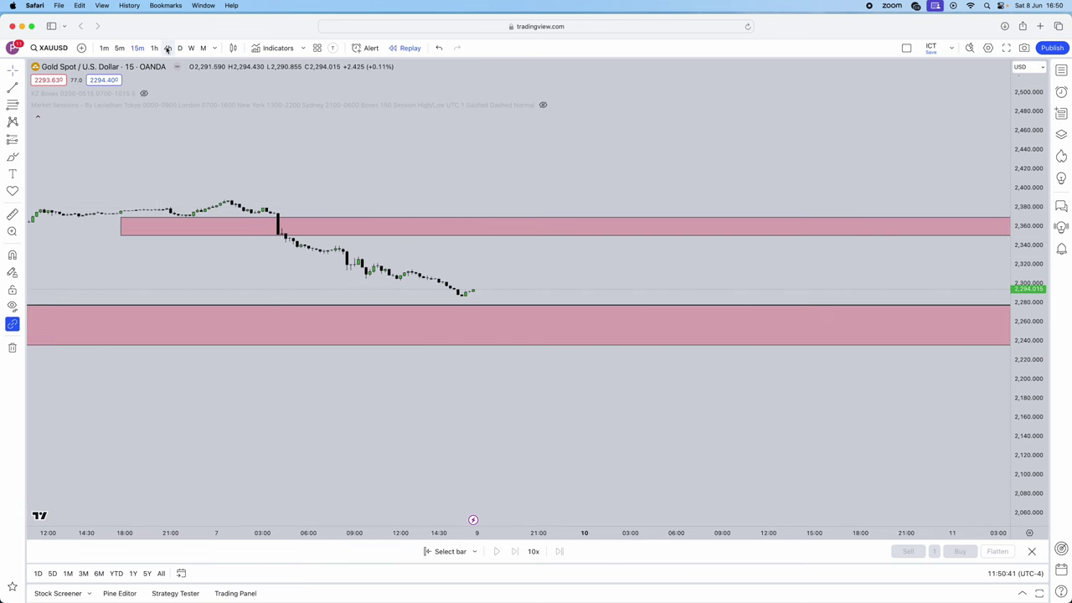
click(167, 47)
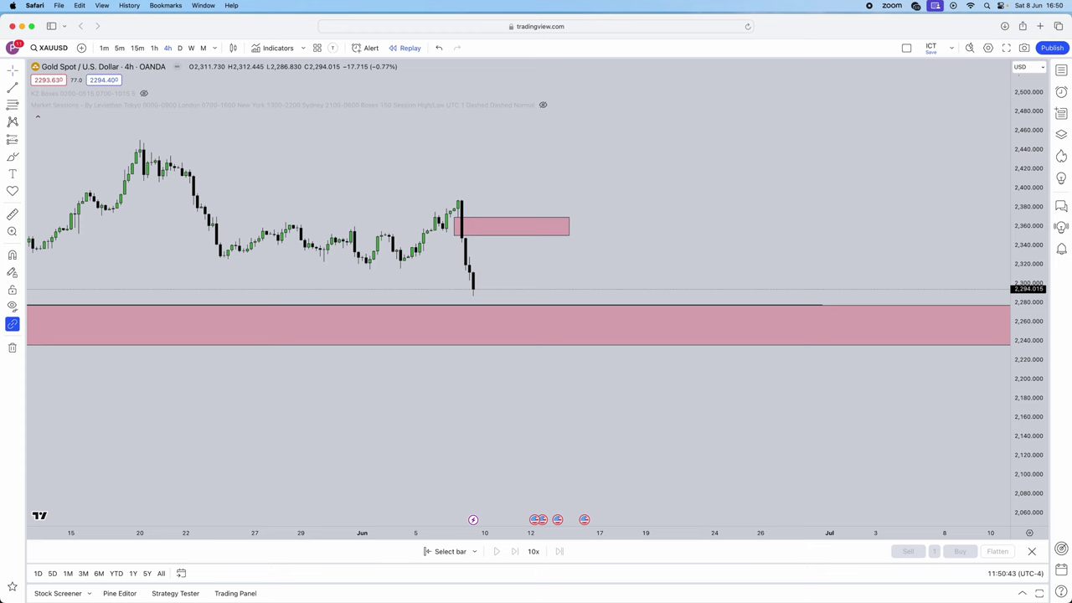
Step: Switch to Telegram and look through the ZMN Trades channel's recent posts and its pinned membership offer
drag(2, 47, 672, 53)
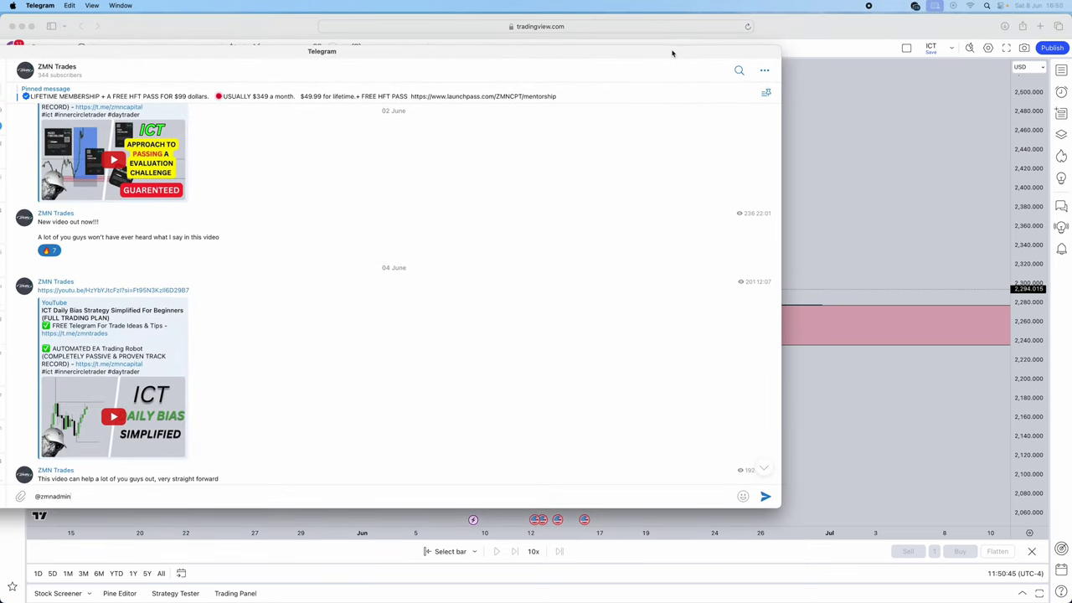
scroll(534, 335, down, 5)
click(766, 467)
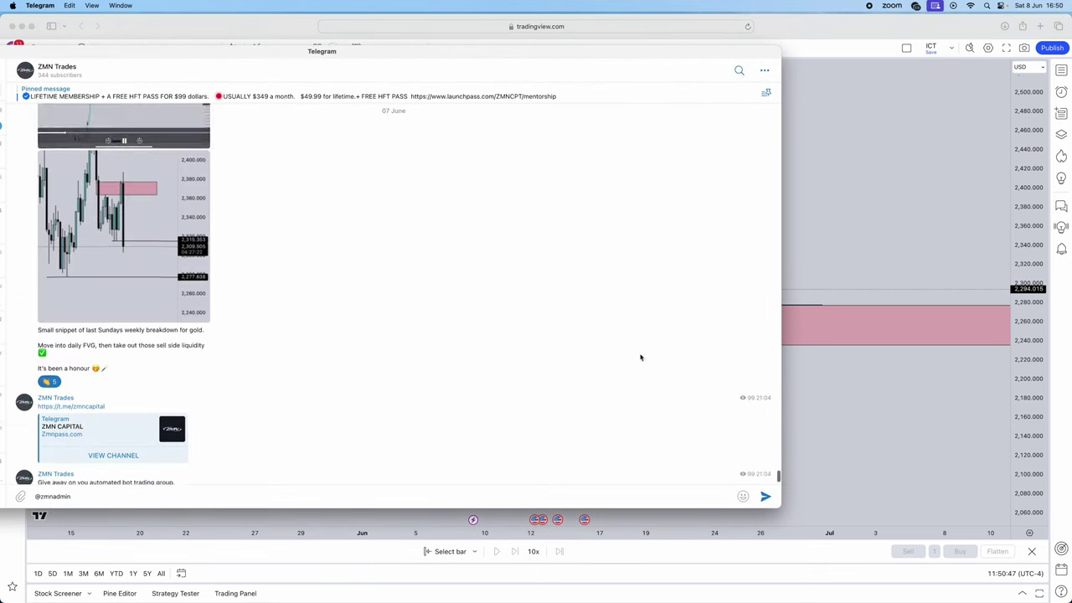
scroll(361, 239, up, 15)
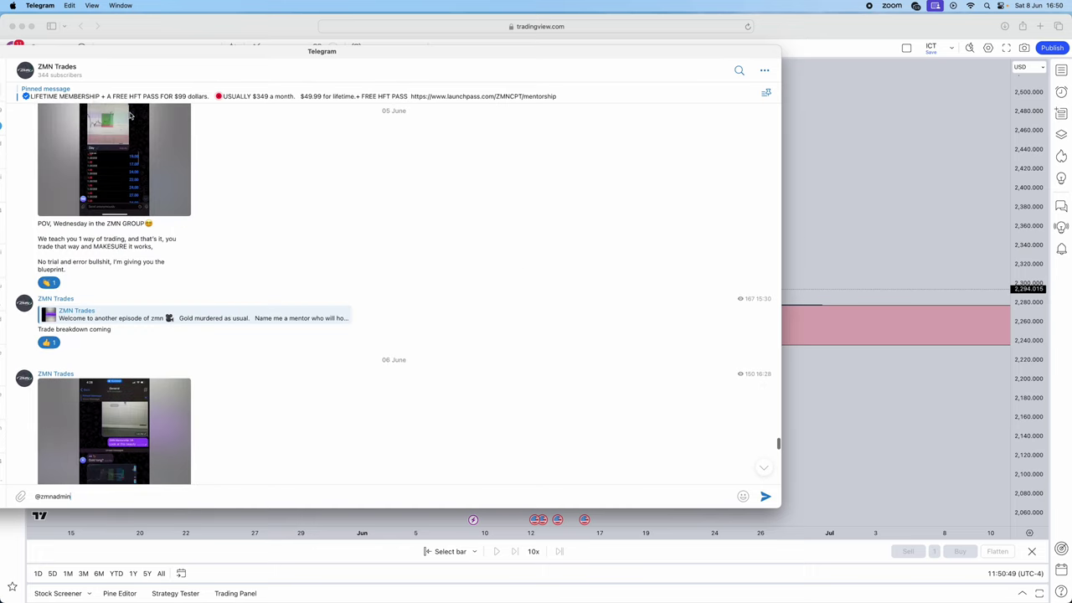
click(130, 96)
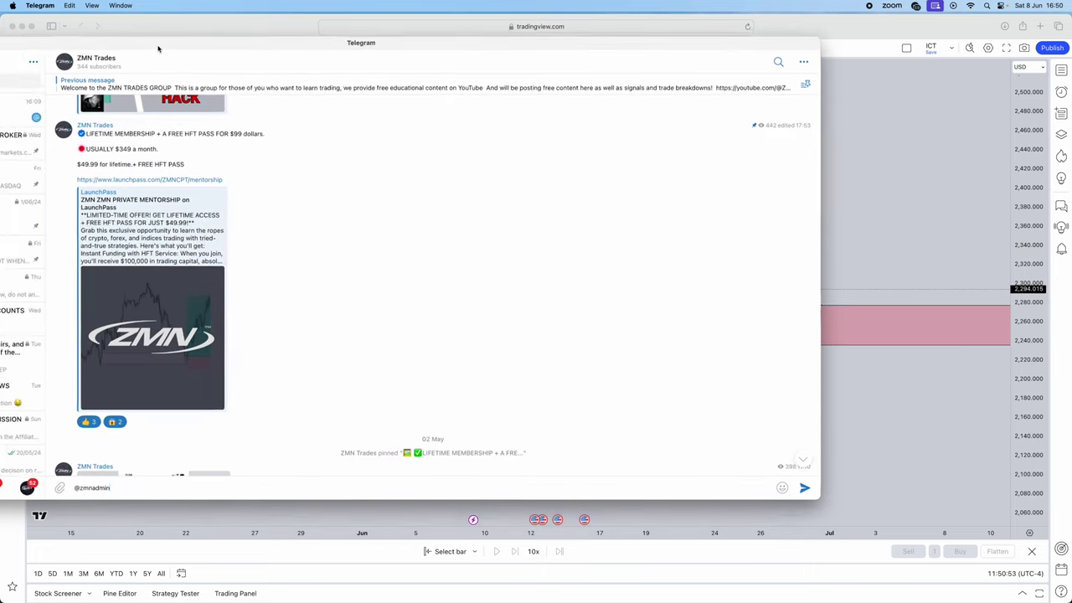
Step: Look through the General, WEEKLT BREAKDOWN, ZMN ELITE EA and Course topics of ZMN Mentorship '24, and return to the TradingView chart
click(98, 102)
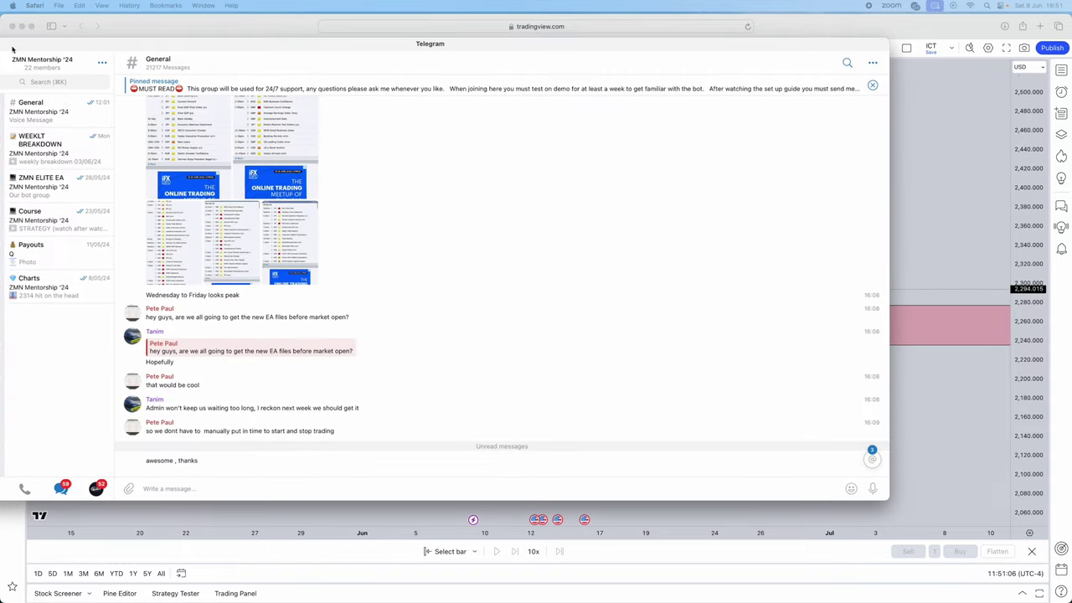
click(99, 167)
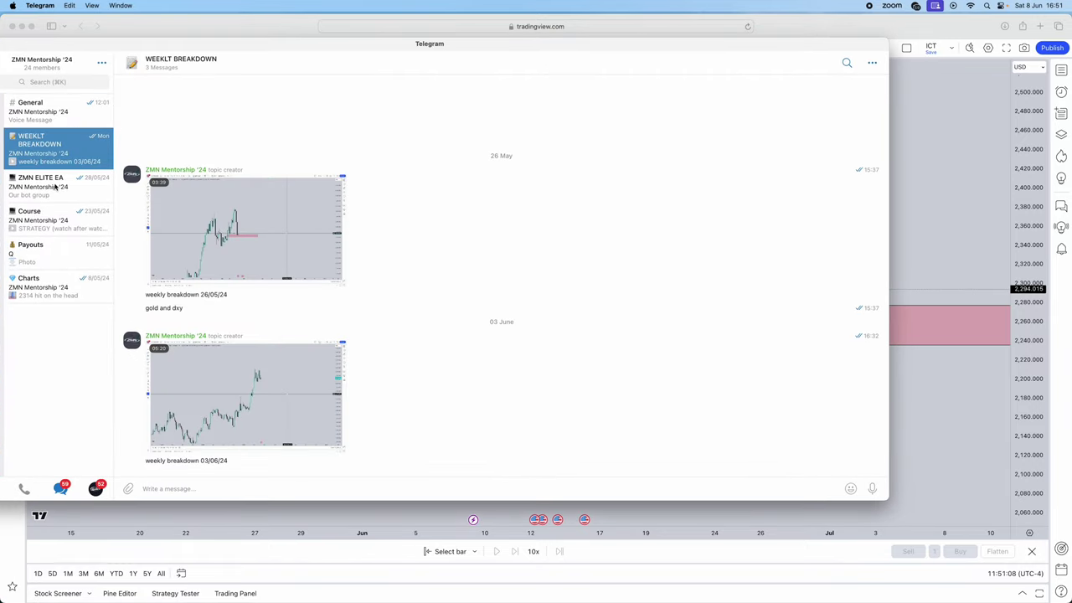
click(46, 186)
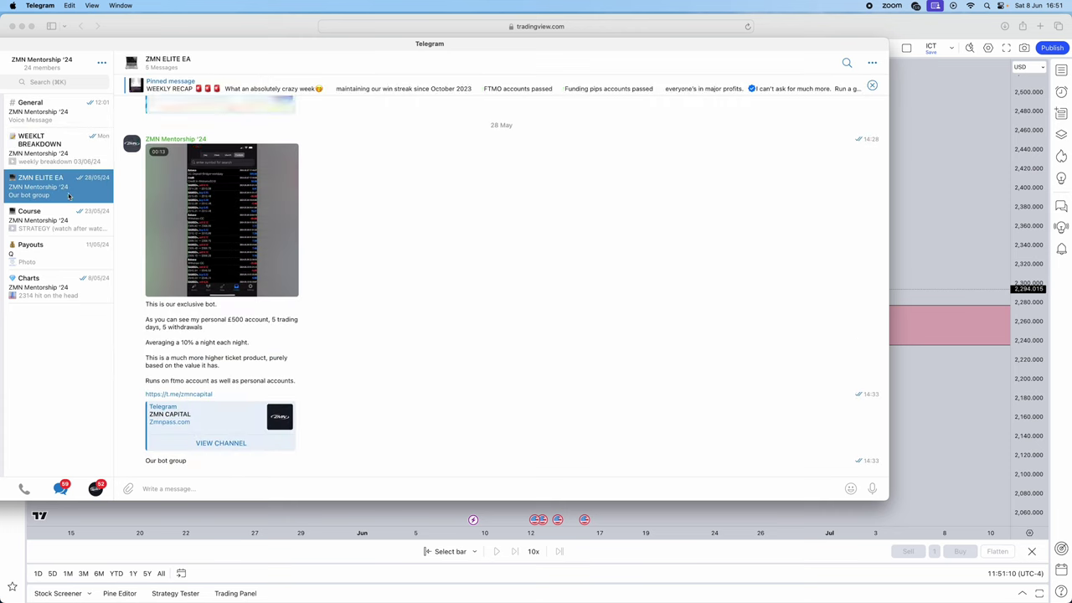
click(34, 216)
scroll(292, 302, down, 3)
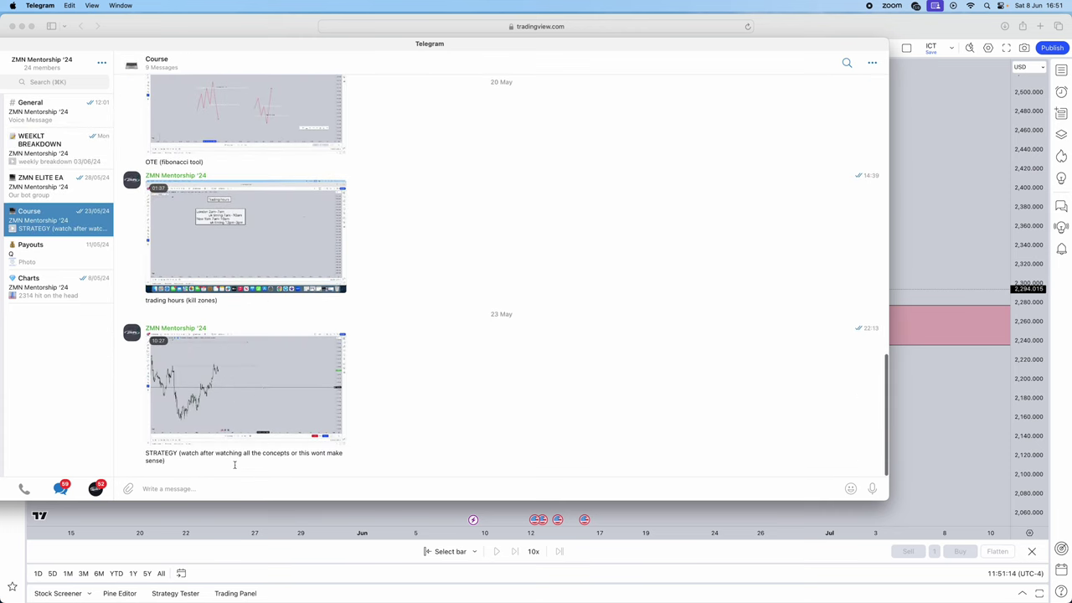
key(super+h)
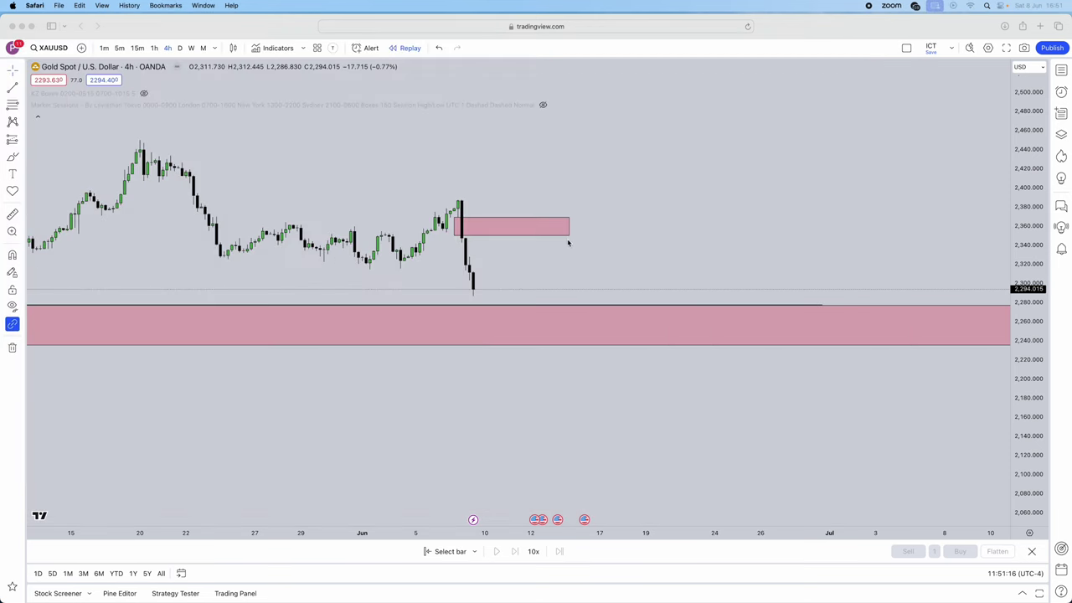